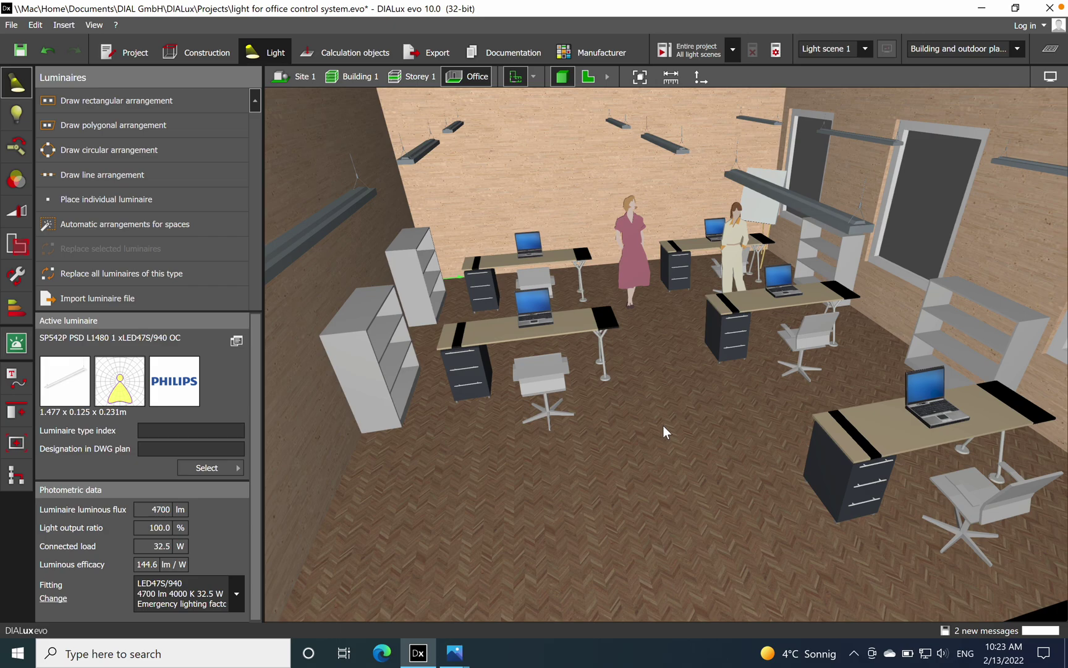
Orbit and pan the 3D office view to inspect the desks and walls from several angles
right_drag(665, 431, 656, 412)
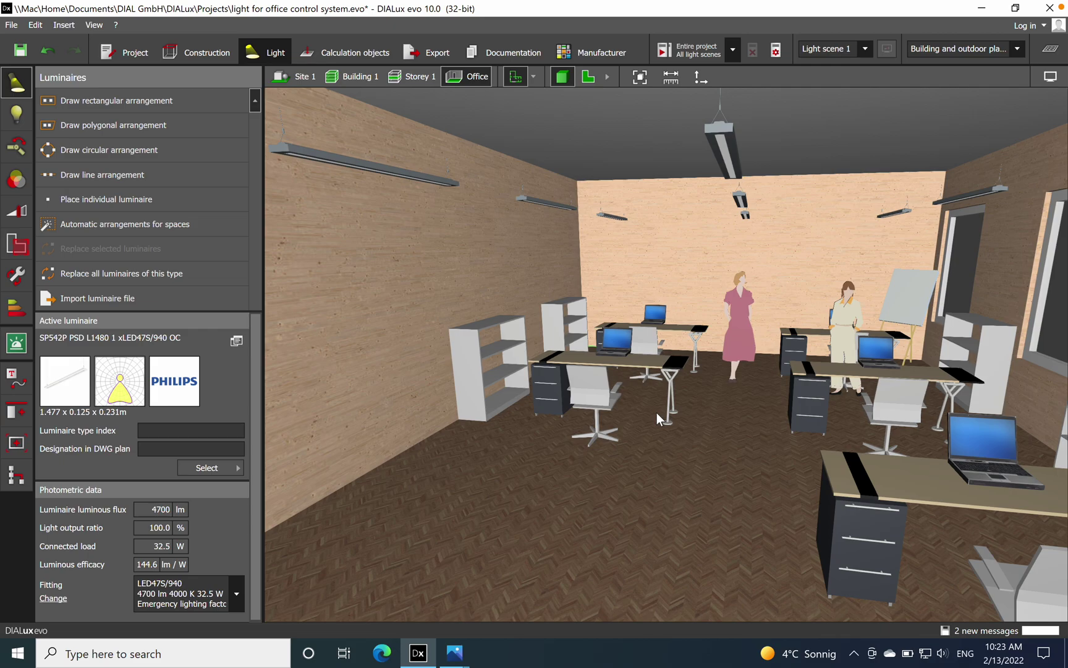
right_drag(654, 409, 675, 413)
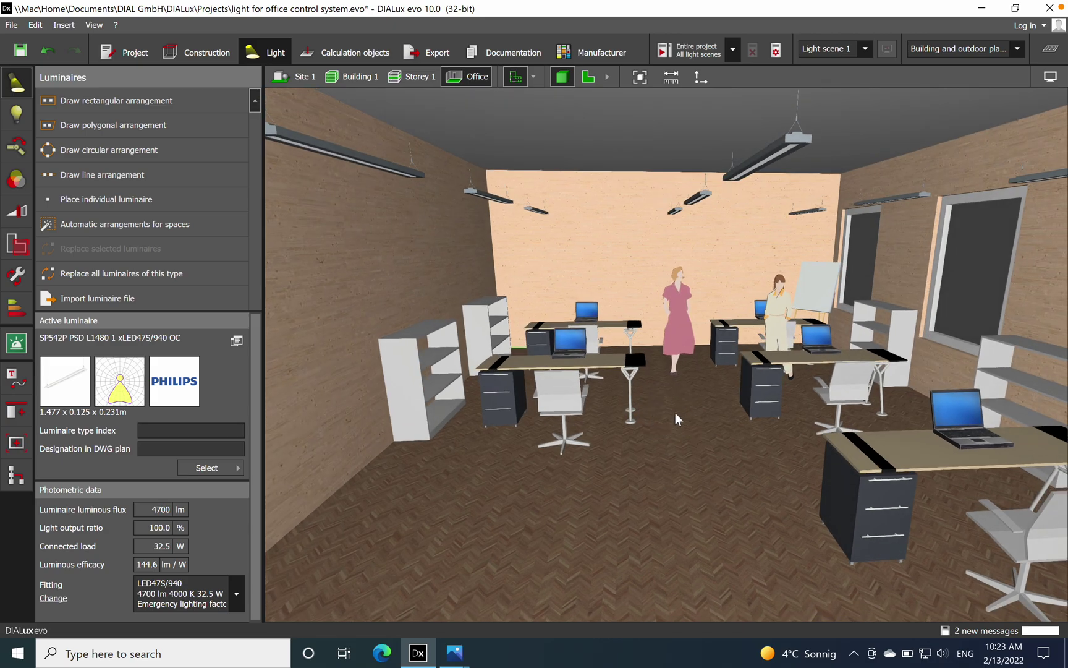
right_drag(675, 413, 648, 425)
mouse_move(748, 434)
right_down()
mouse_move(752, 401)
mouse_move(707, 428)
mouse_move(733, 439)
right_up()
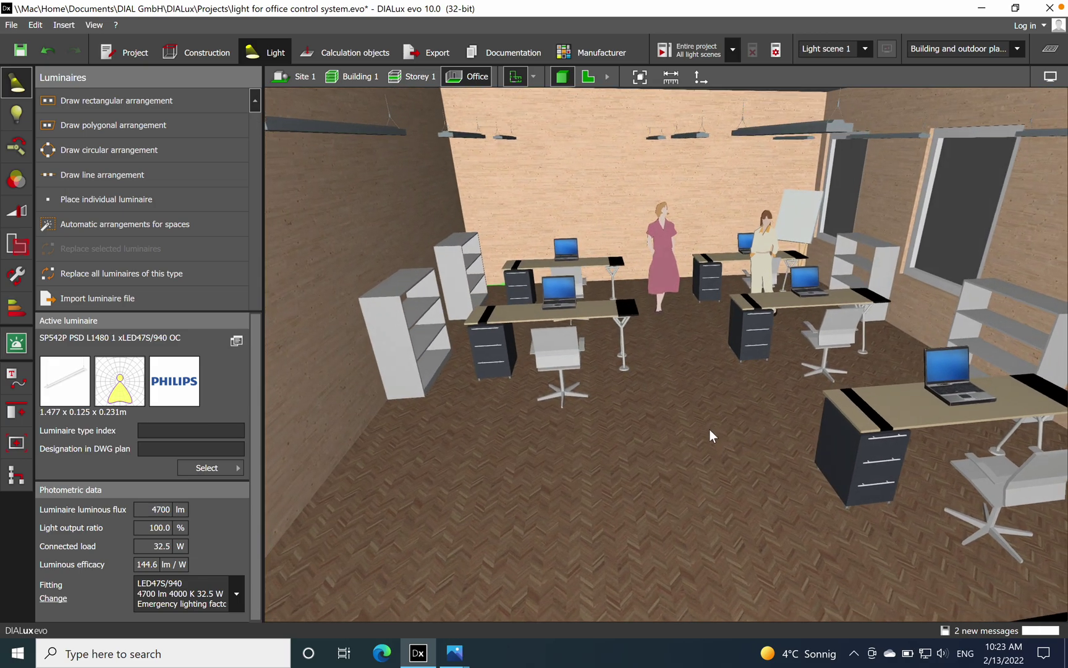
middle_drag(710, 430, 683, 436)
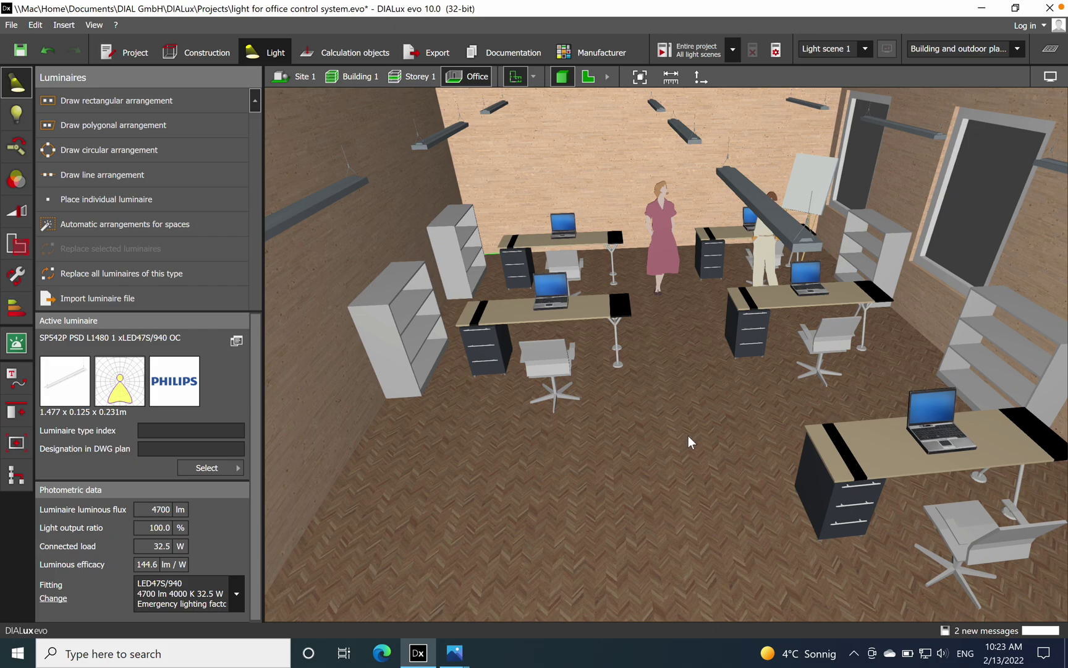
right_drag(687, 436, 703, 407)
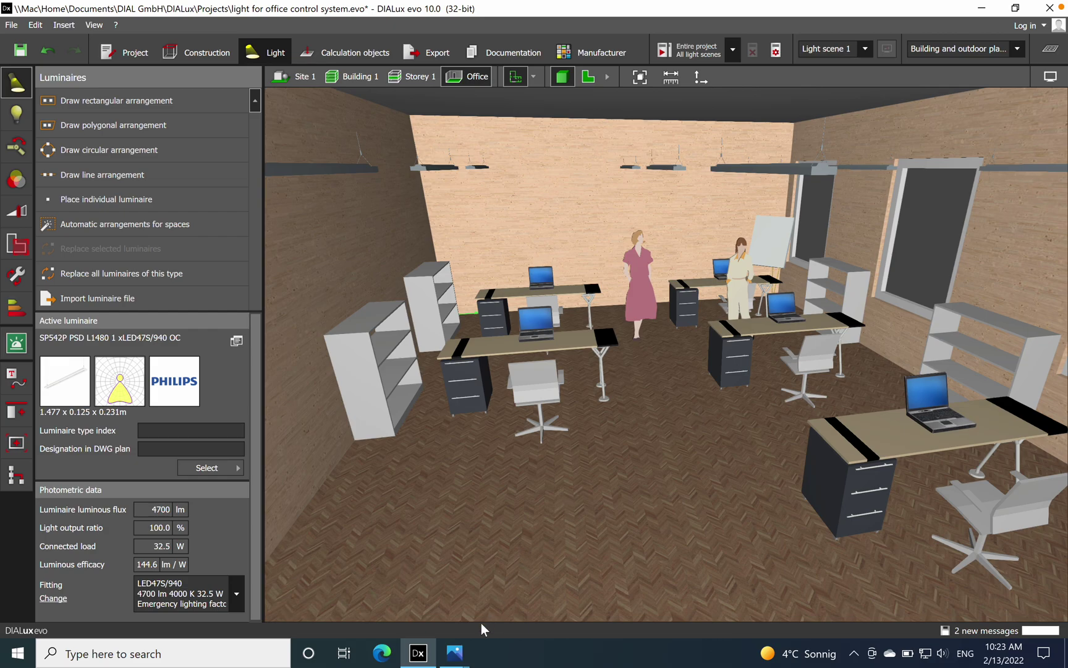
Show the LENI.png formula image in Photos
mouse_move(454, 652)
click(376, 581)
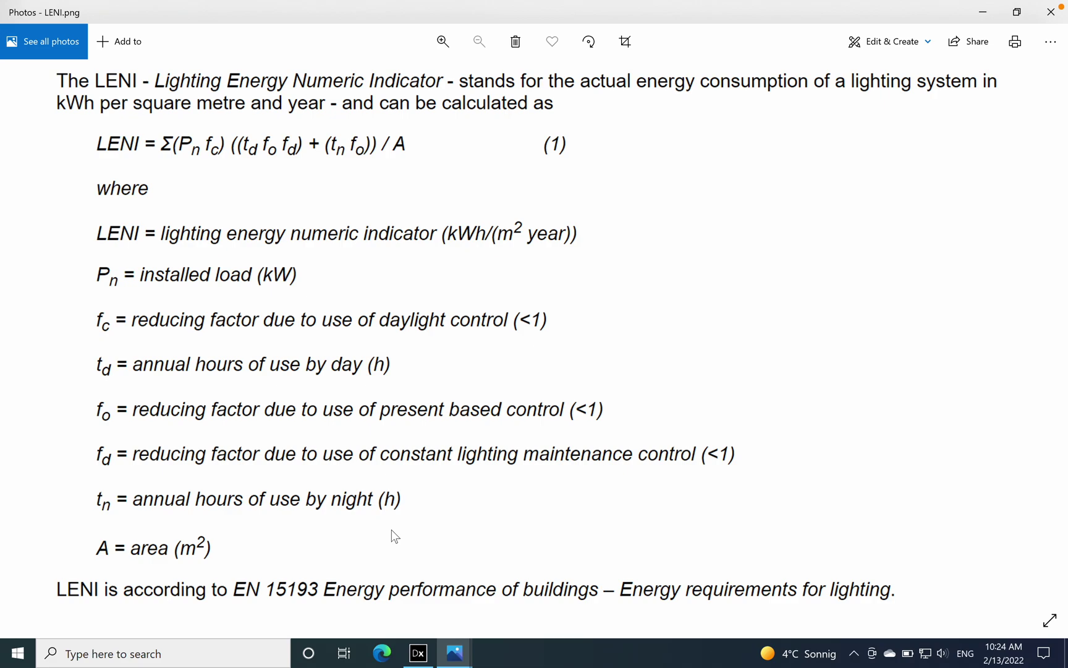
Return to DIALux evo and orbit the office view to face the back wall with desks and luminaires
click(986, 13)
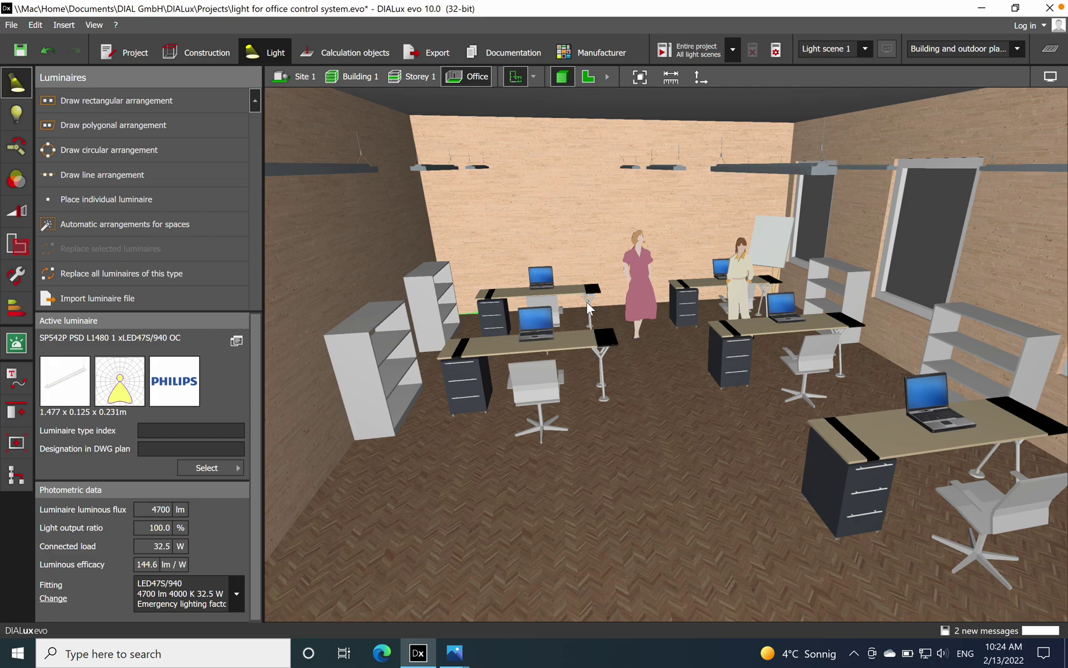
drag(559, 287, 633, 369)
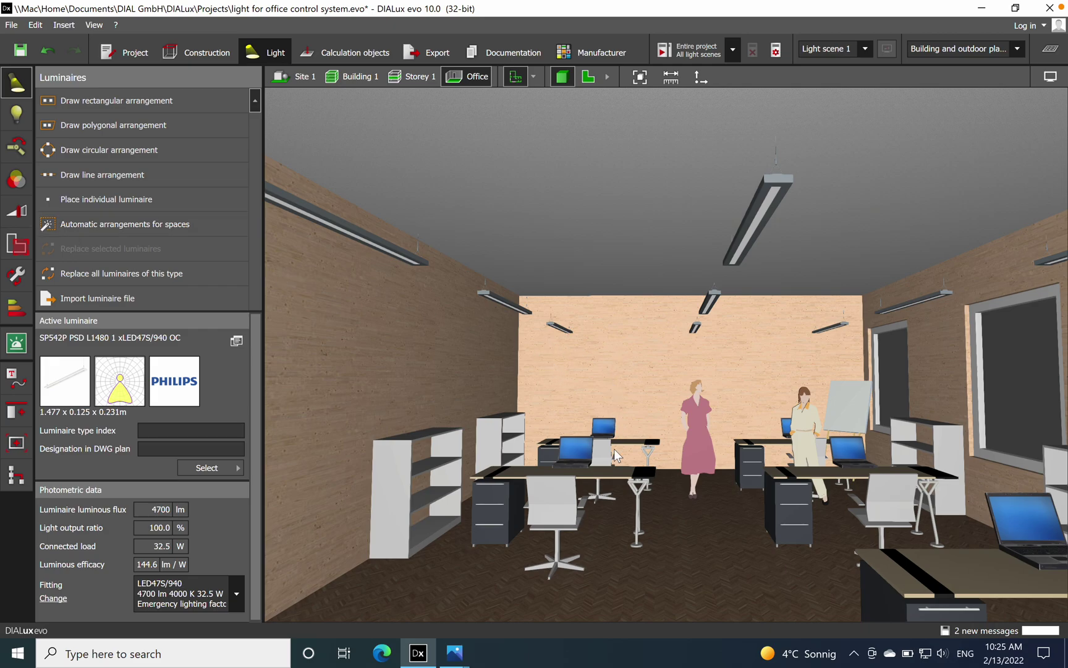
drag(620, 460, 619, 478)
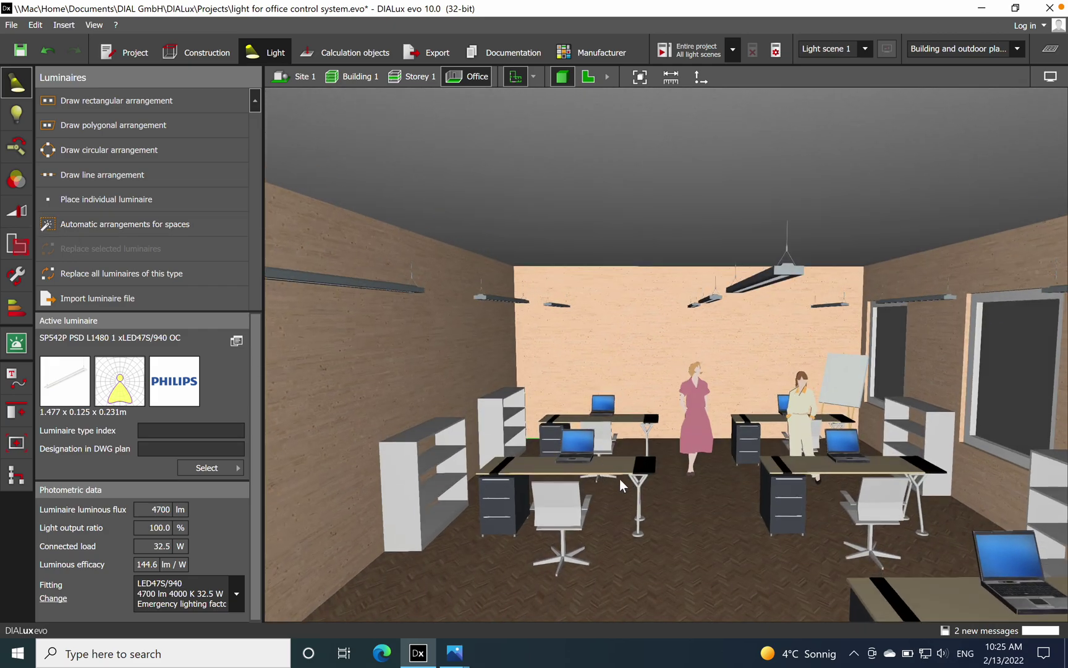
Show the energy consumption figures and the Offices / CAD workplaces utilisation profile (500 lx, 510–800 kWh/a)
click(19, 310)
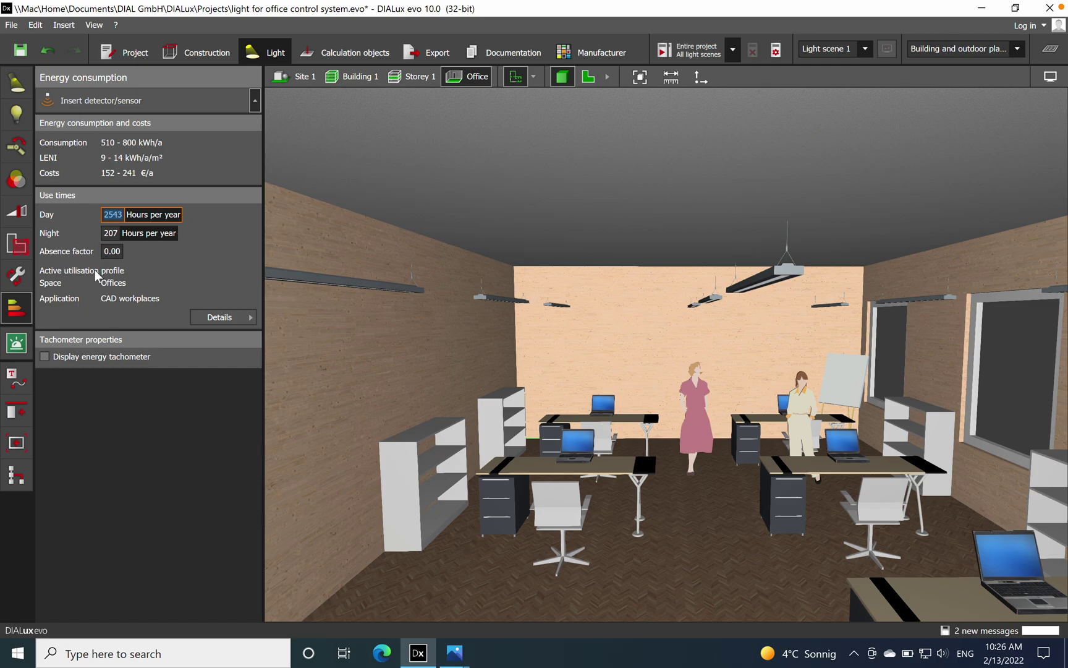
click(221, 321)
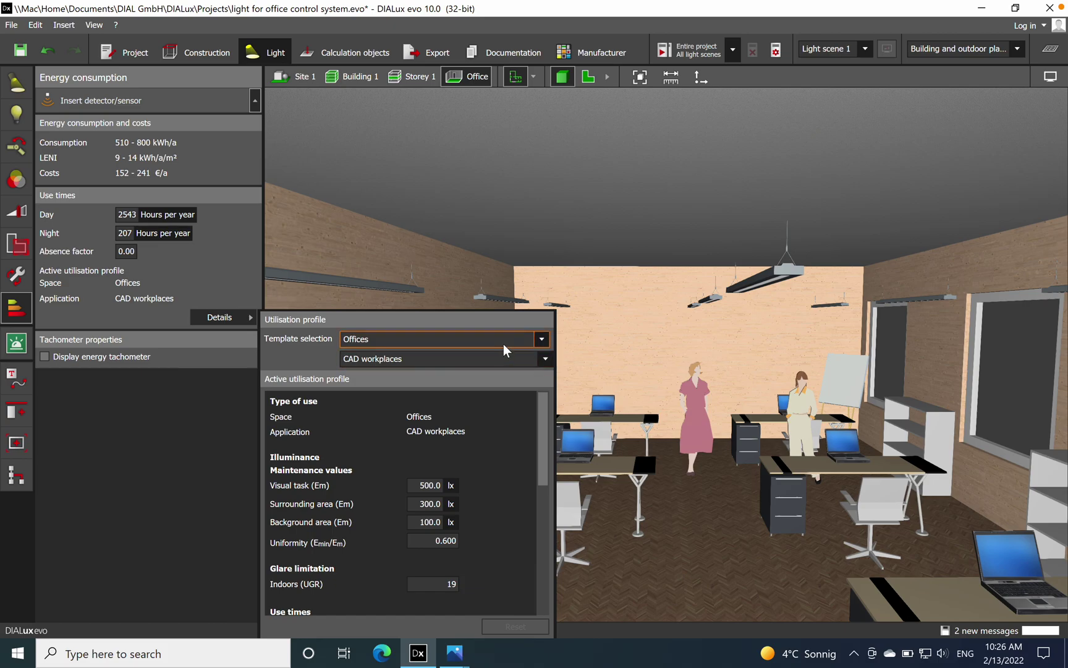
click(543, 361)
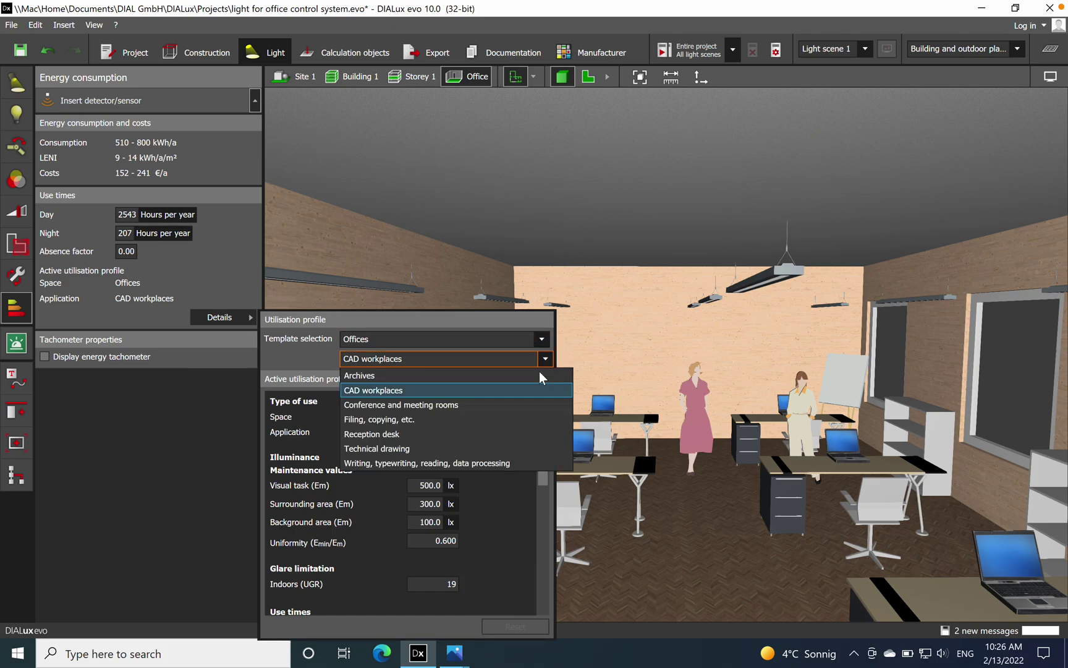
click(431, 434)
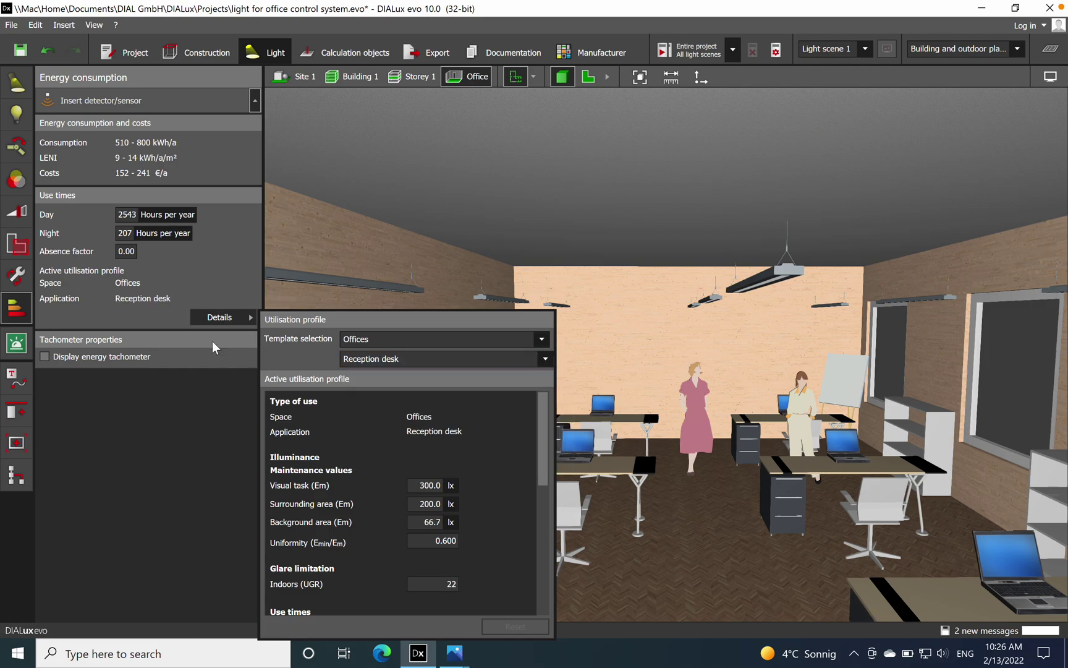
click(229, 267)
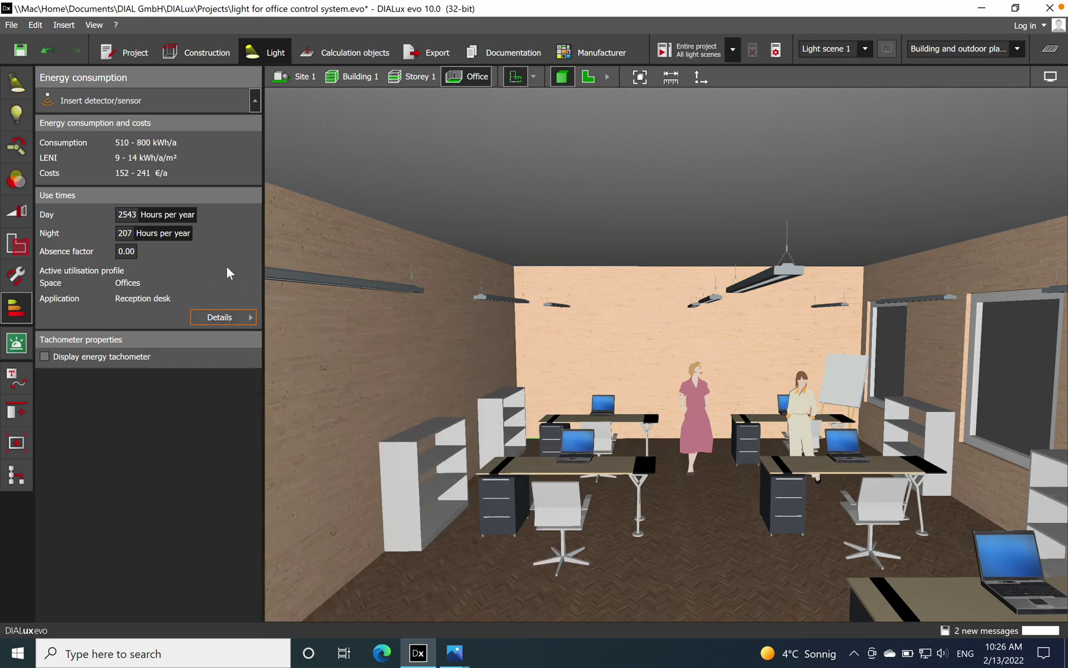
click(229, 319)
click(538, 340)
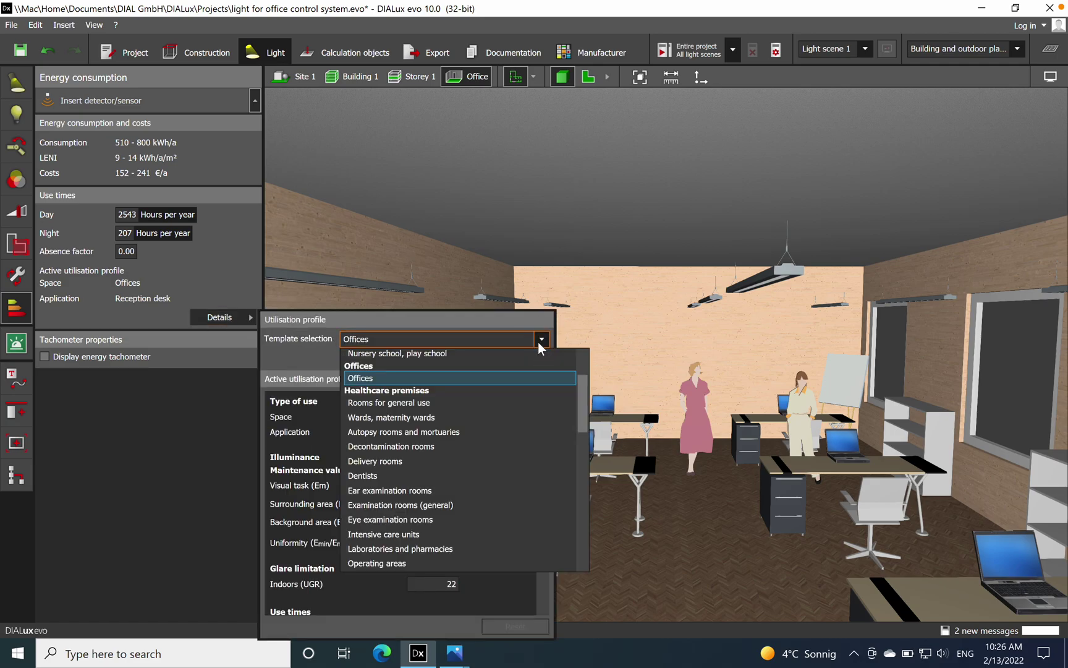
click(424, 356)
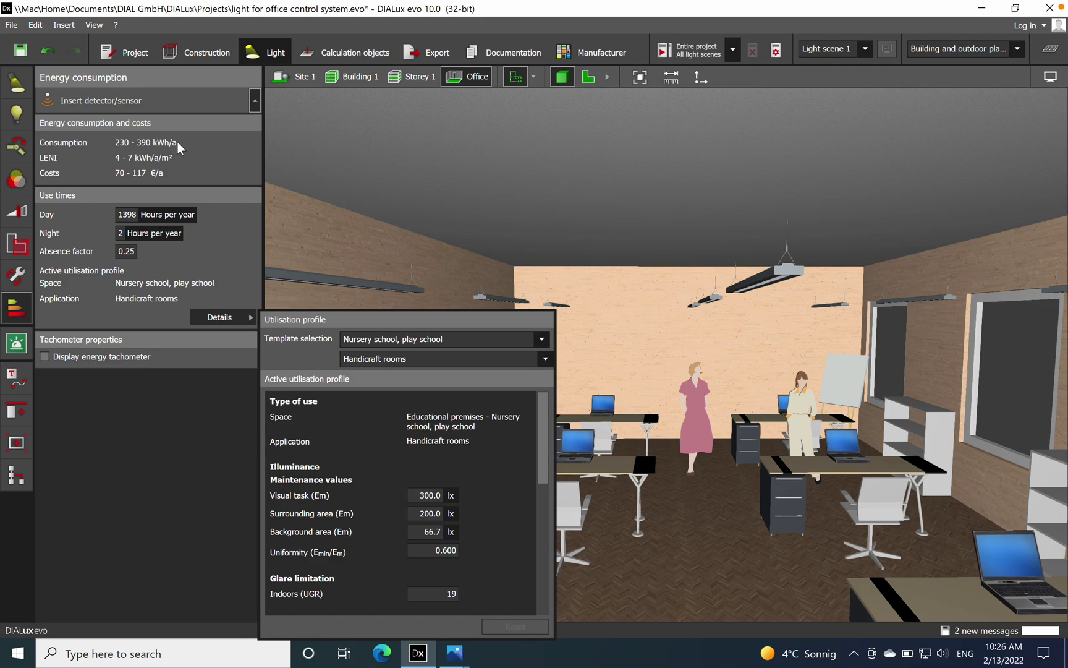
click(547, 342)
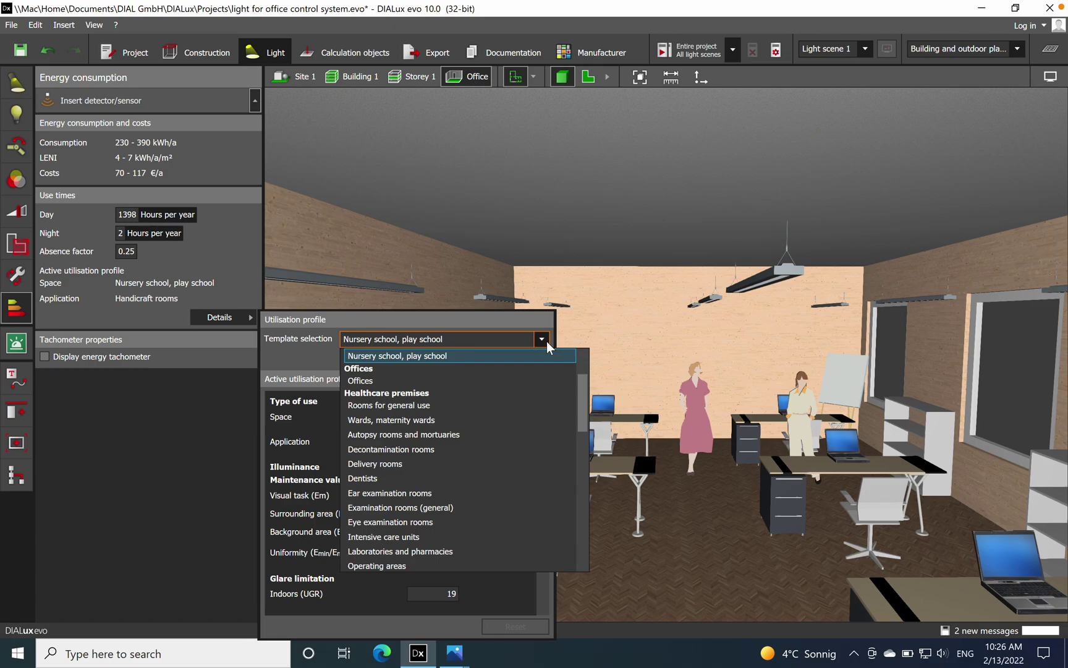
drag(585, 385, 587, 376)
click(389, 420)
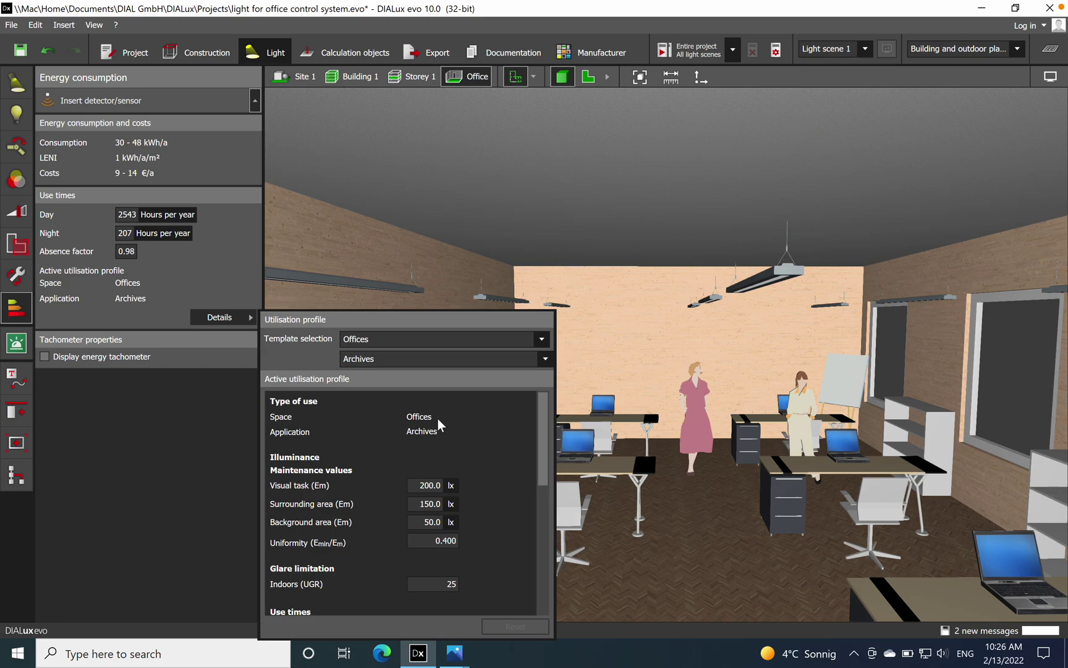
click(546, 358)
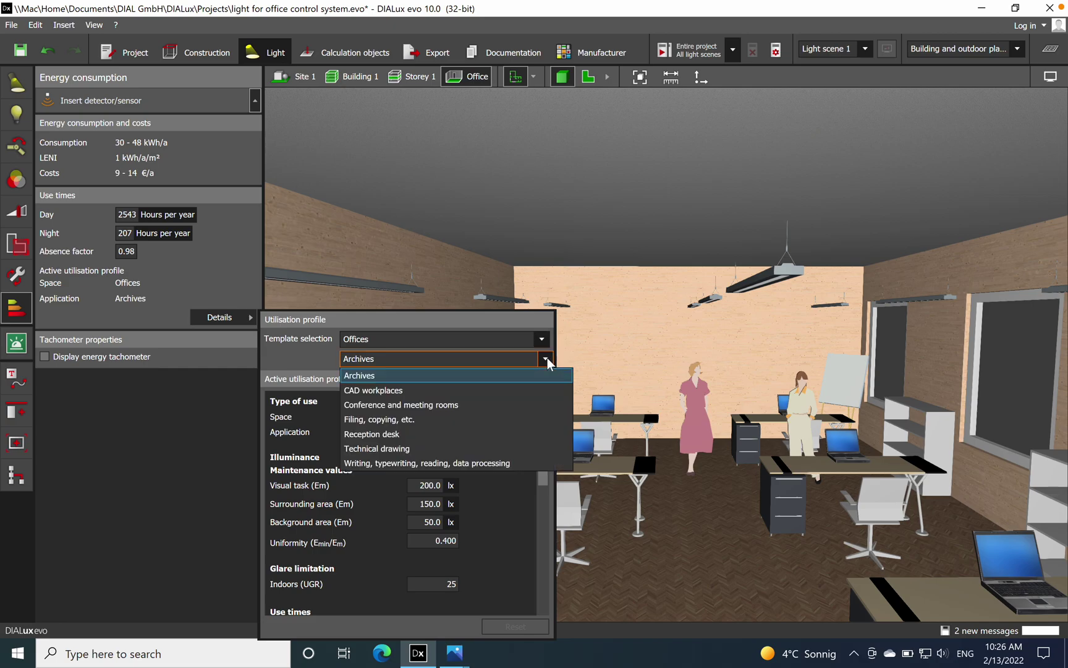
click(481, 390)
click(204, 314)
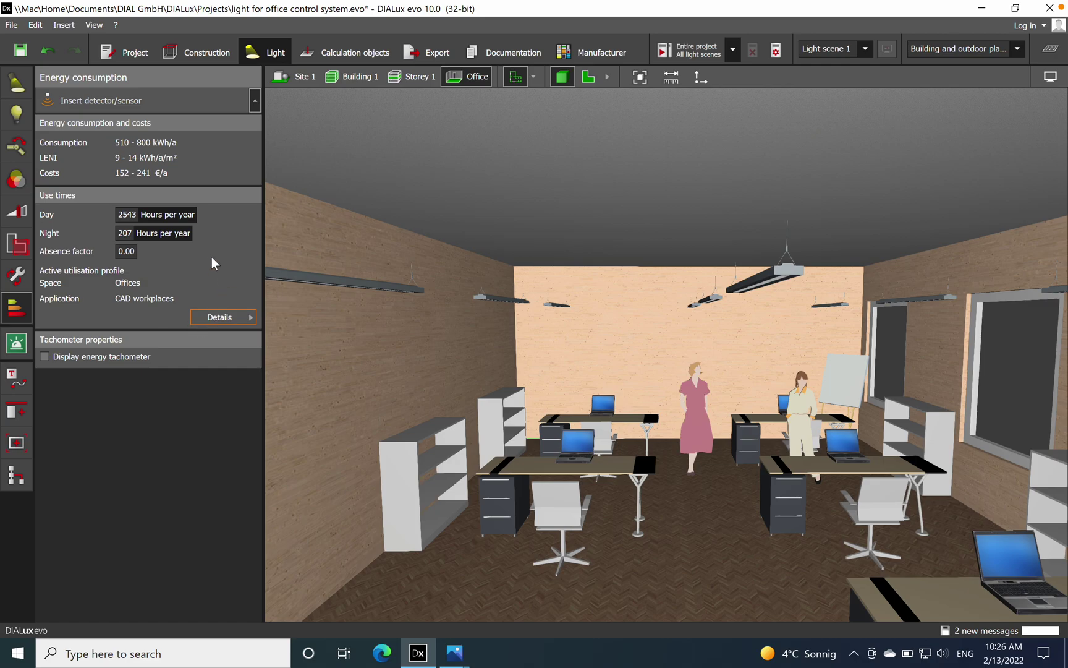
Turn on the energy tachometer as LENI, showing 9–14 kWh/a/m² against a 35.0 kWh/a/m² limit
click(45, 357)
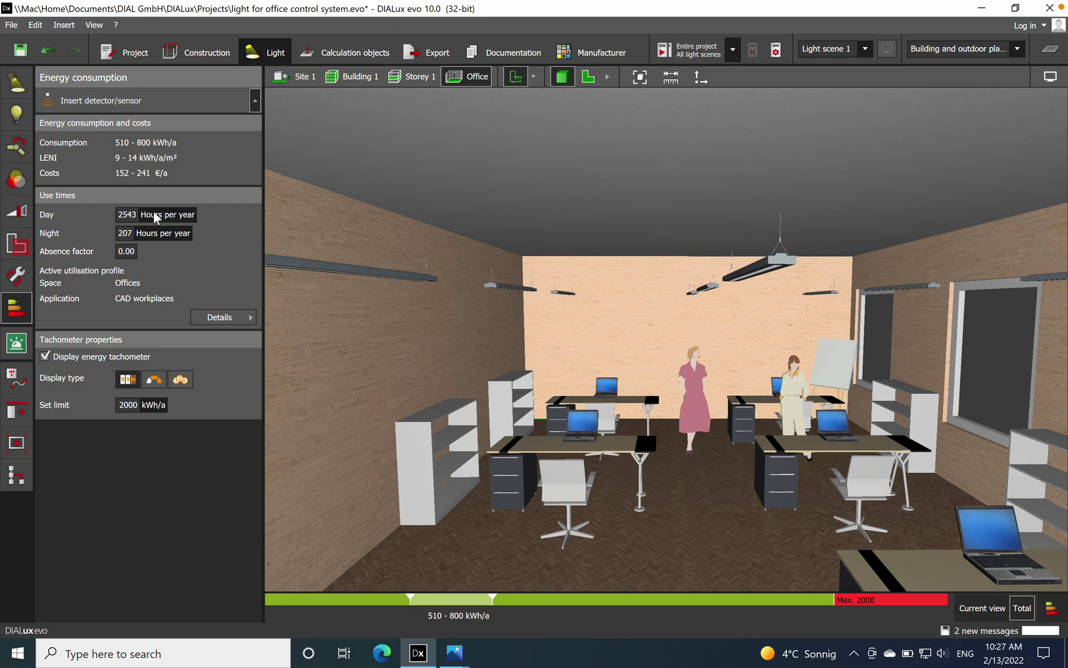
click(161, 381)
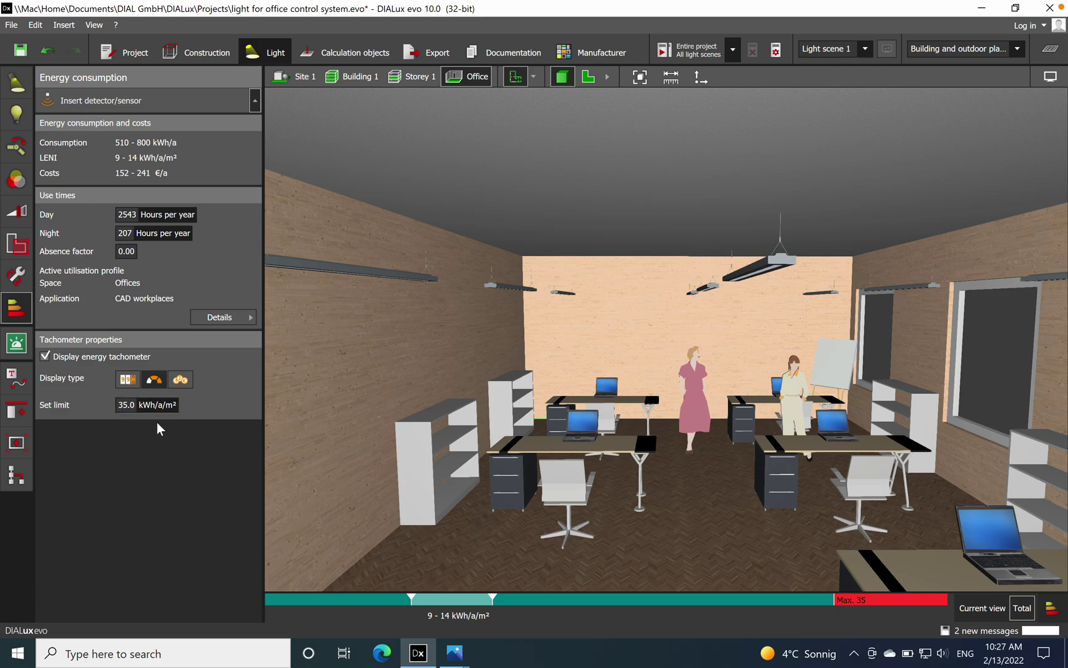
mouse_move(455, 652)
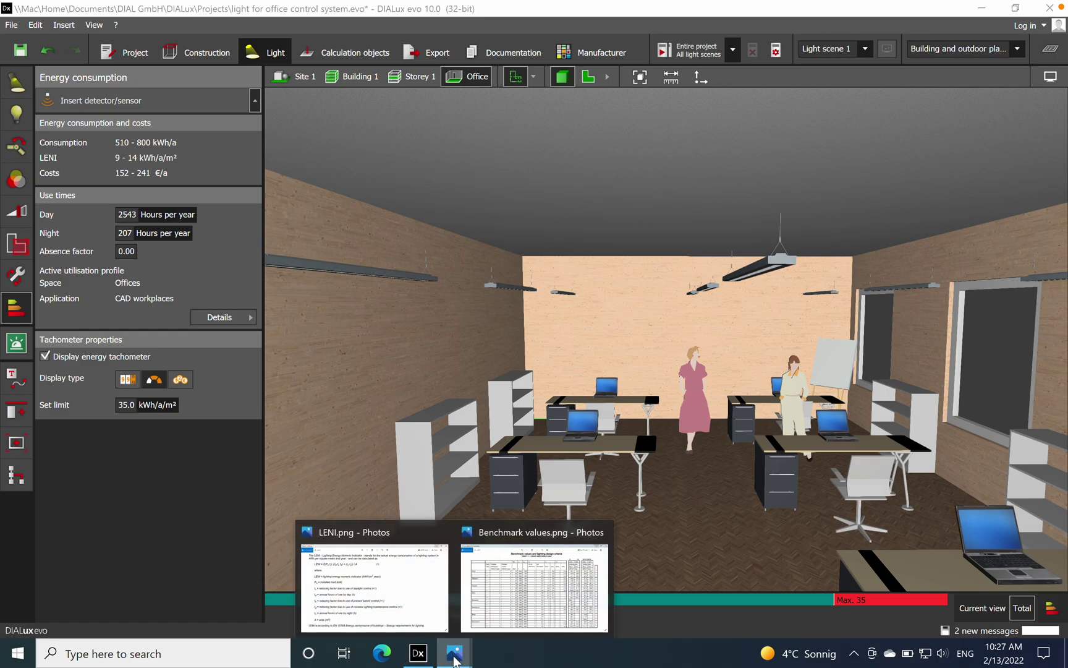
click(501, 603)
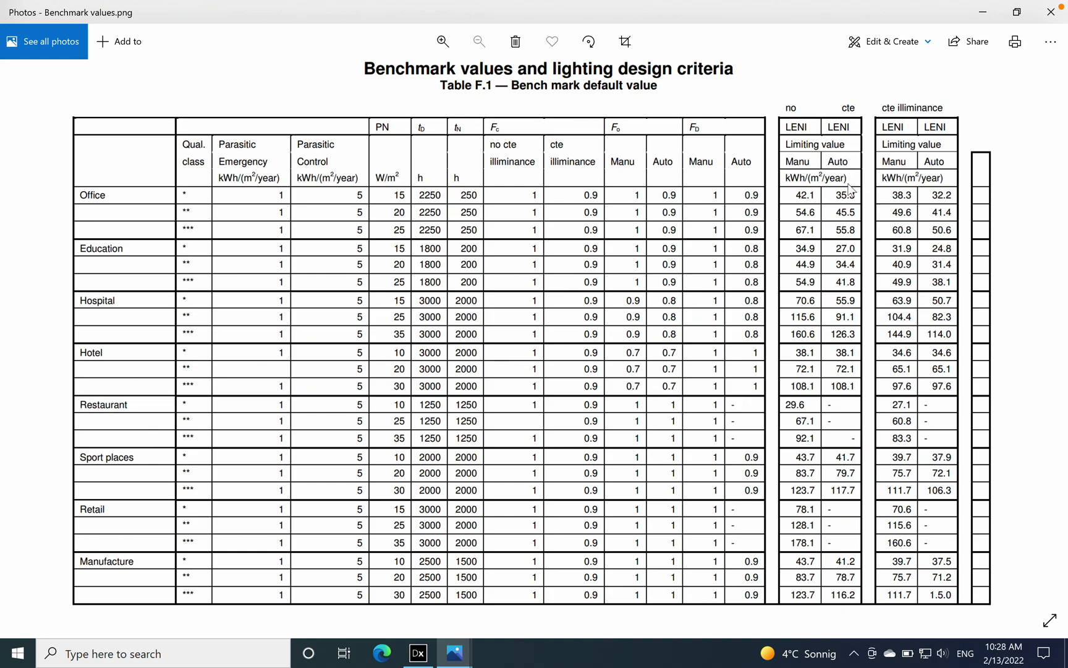
click(982, 11)
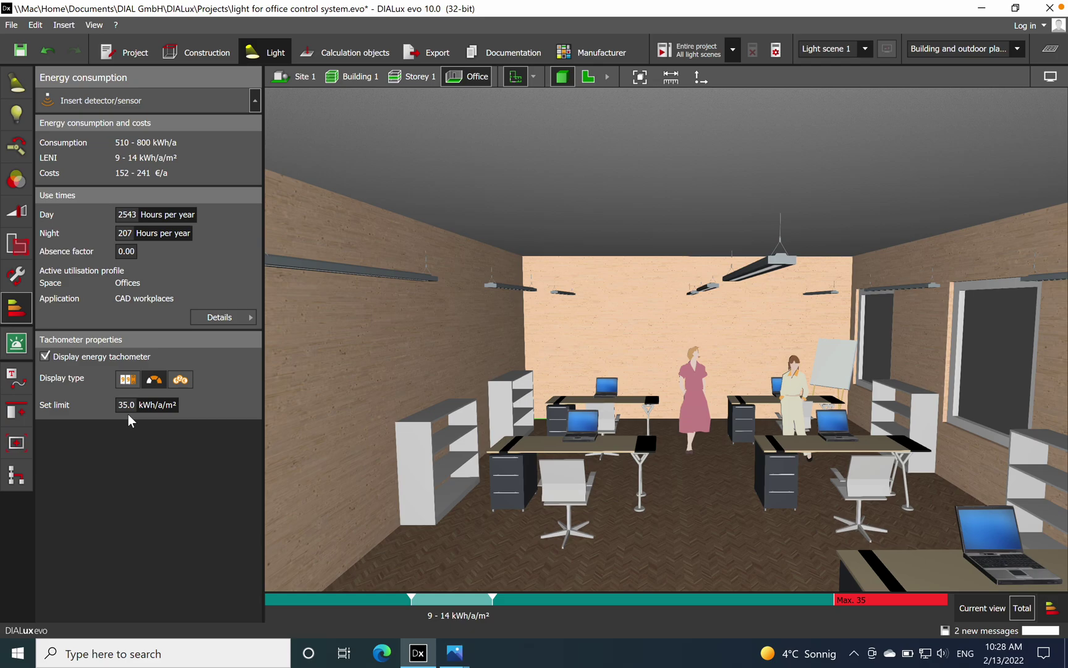
Switch the tachometer to annual consumption, 510–800 kWh/a against a 2000 kWh/a limit
click(180, 379)
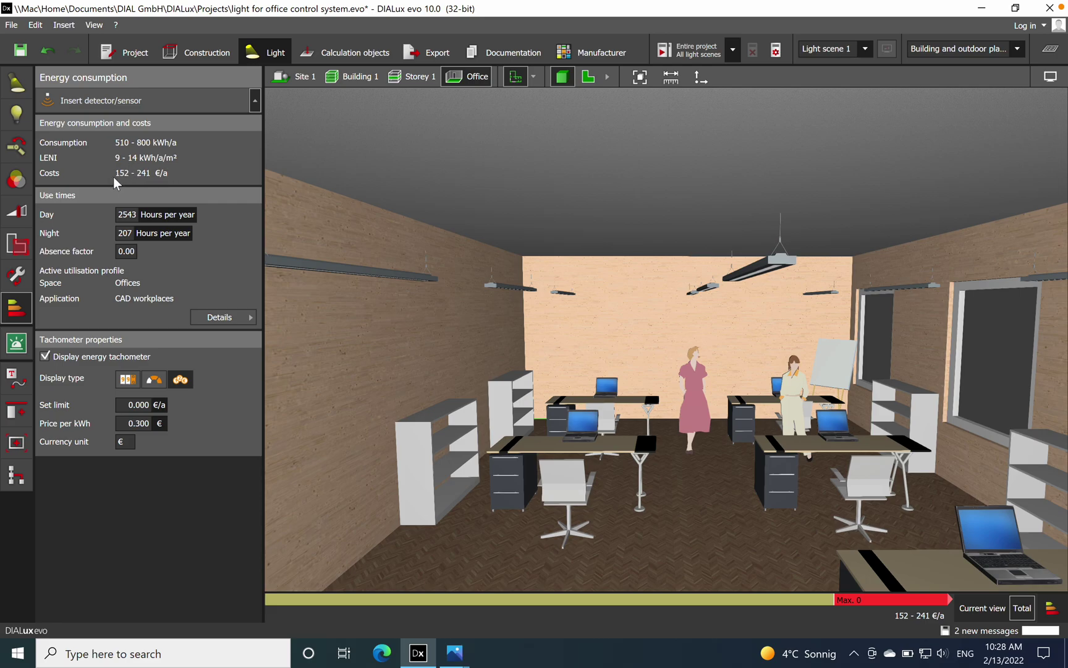
click(127, 379)
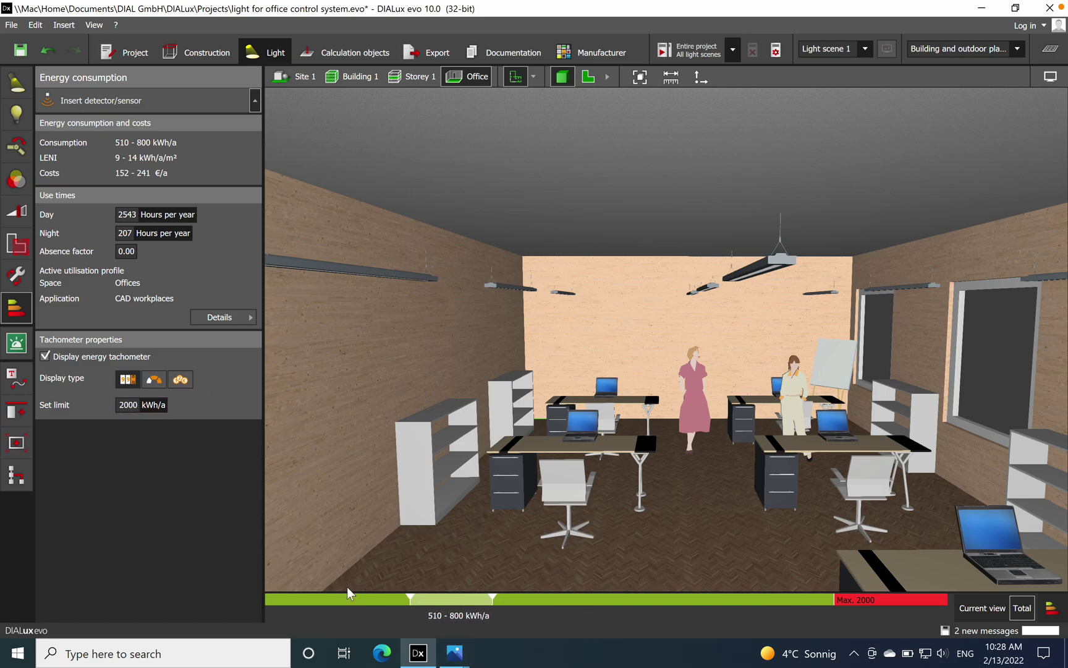
mouse_move(540, 610)
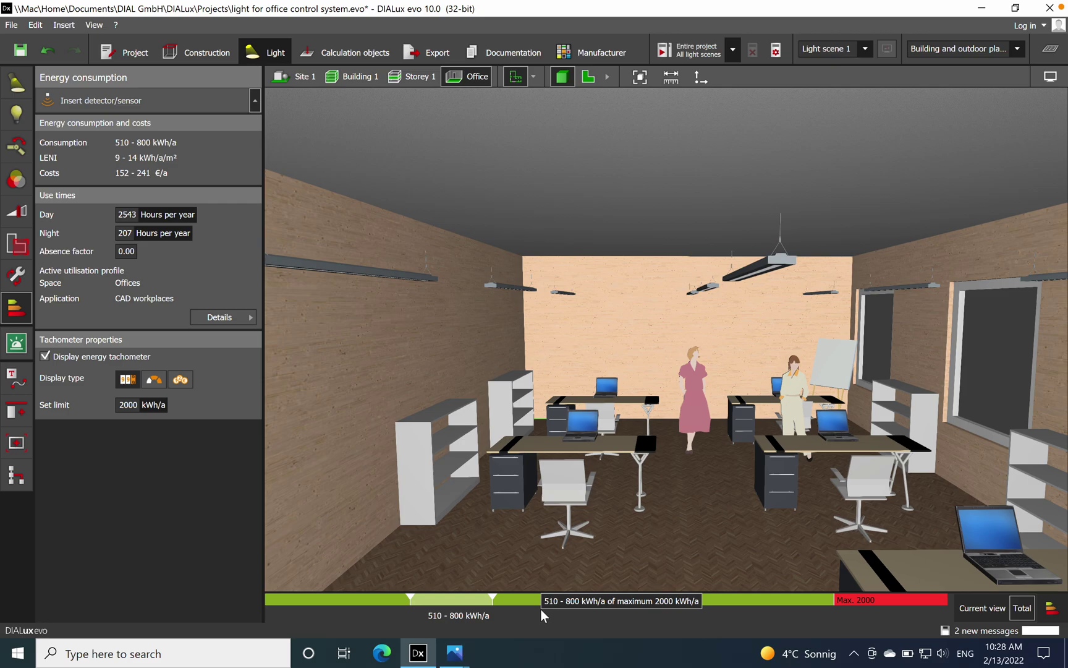
Add a ceiling sensor (manual on, automatic off, constant light regulation) and calculate the entire project
click(127, 100)
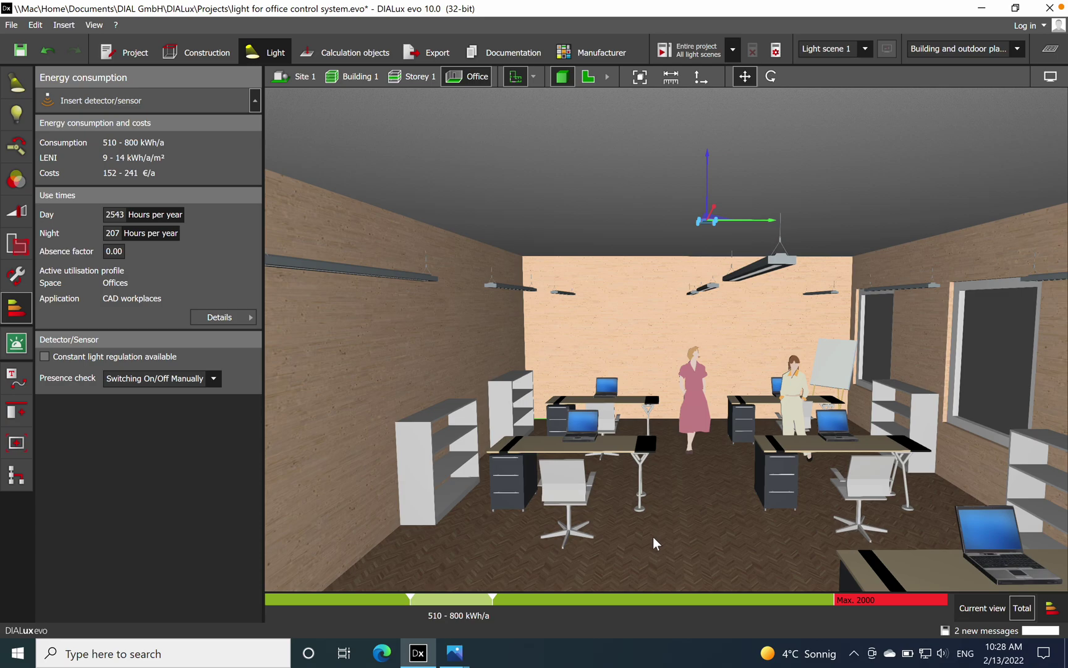
click(682, 541)
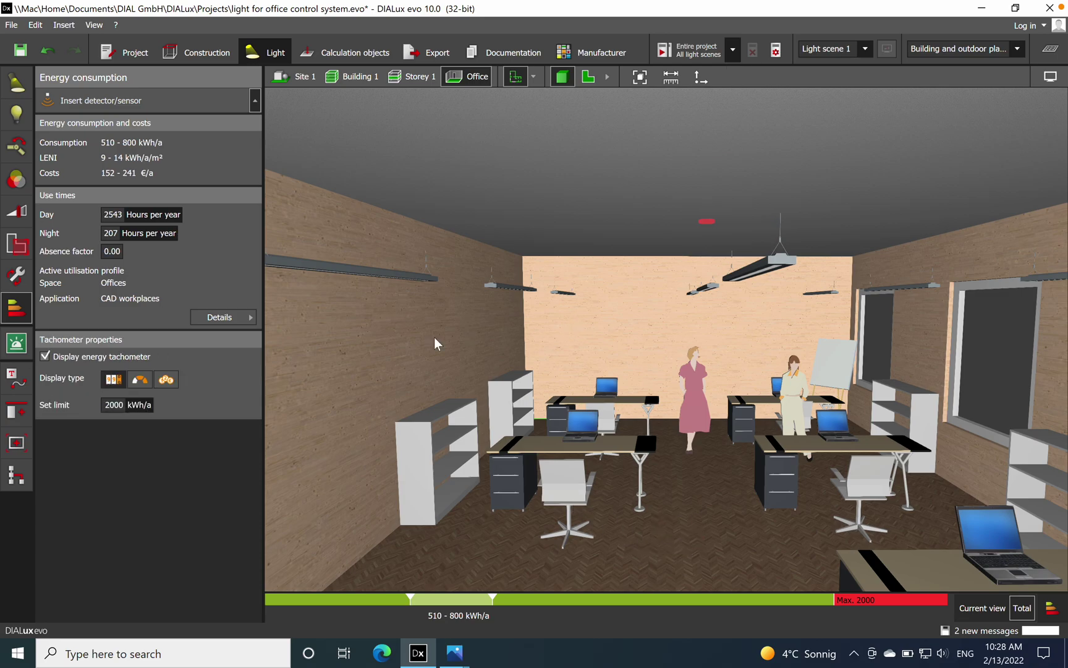
click(131, 105)
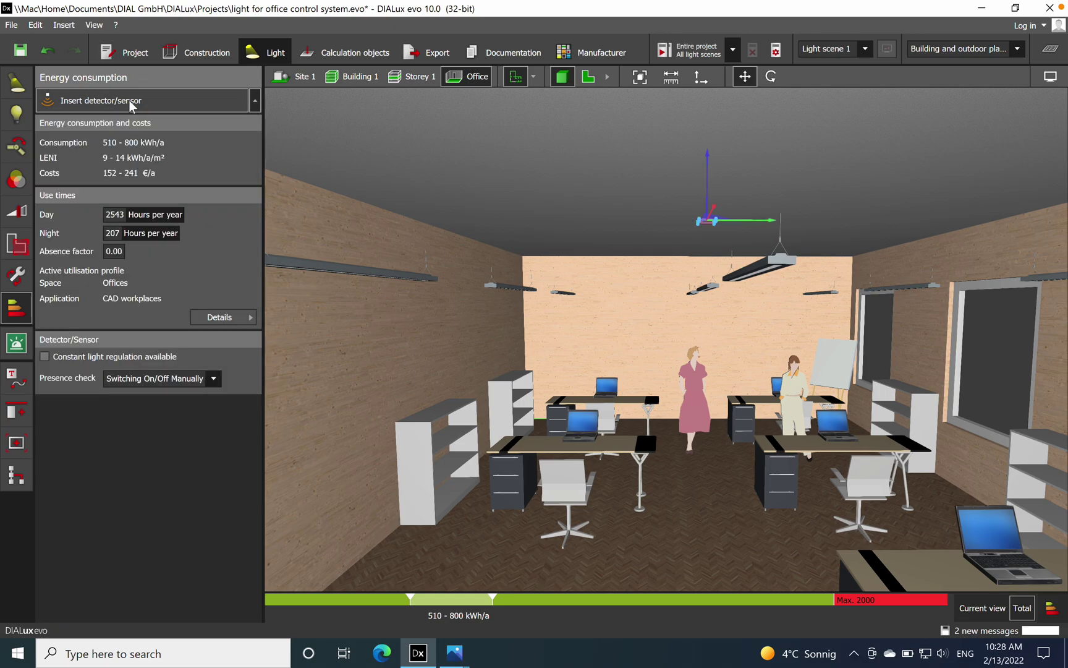
click(213, 378)
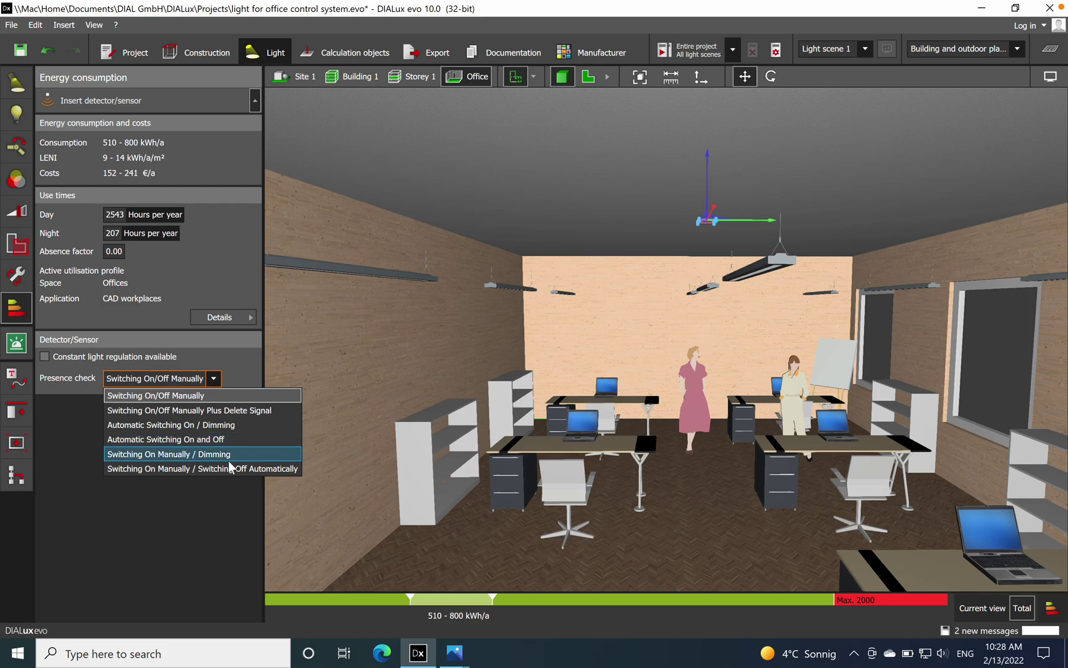
click(193, 468)
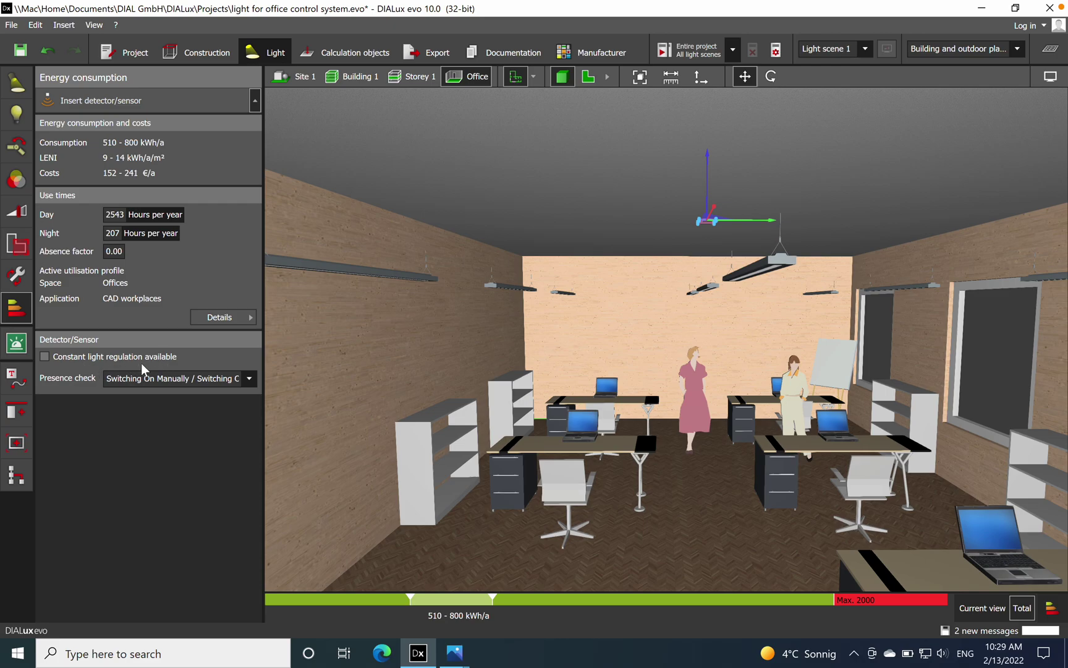
click(43, 357)
click(496, 539)
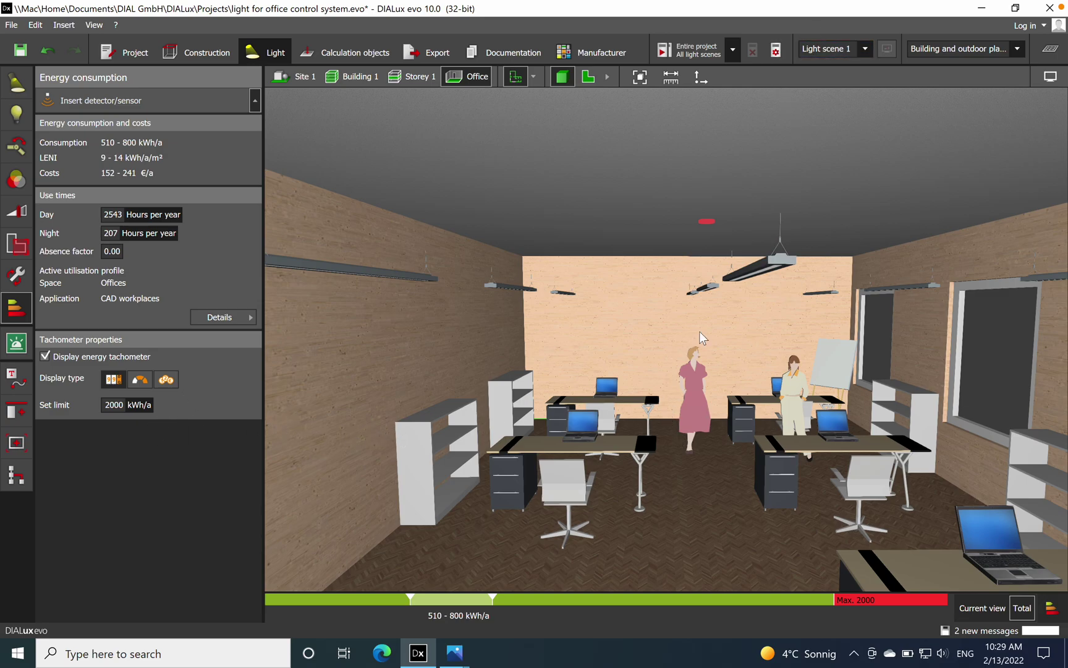
click(683, 52)
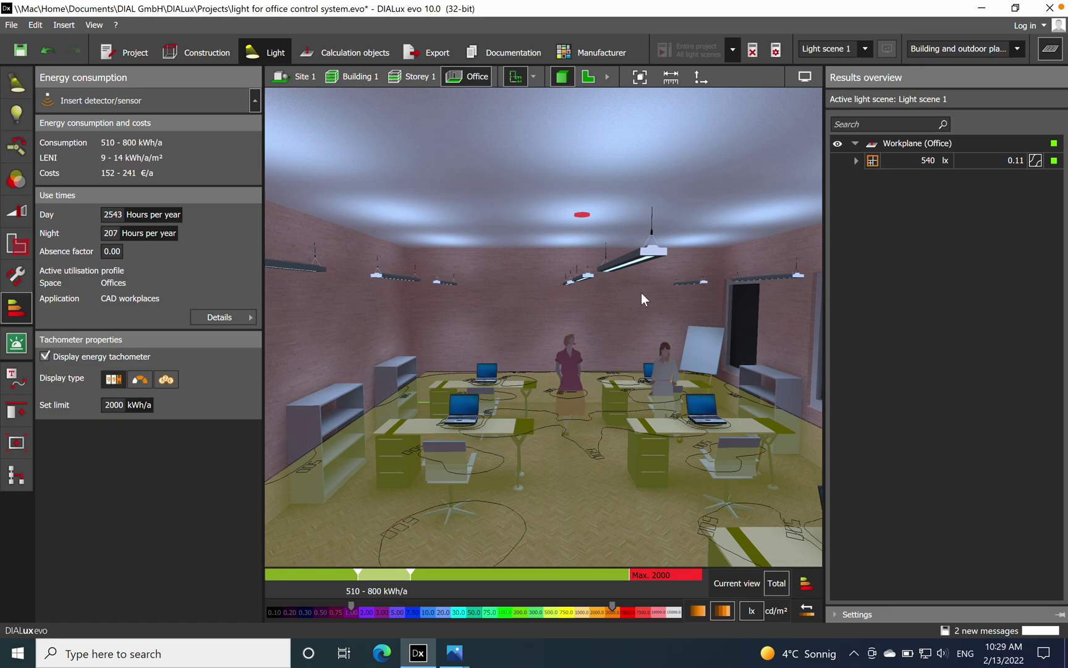
Review the Workplane (Office) results: 540 lx average vs ≥500 lx target, minimum 60.2, maximum 677 lx
drag(641, 293, 610, 437)
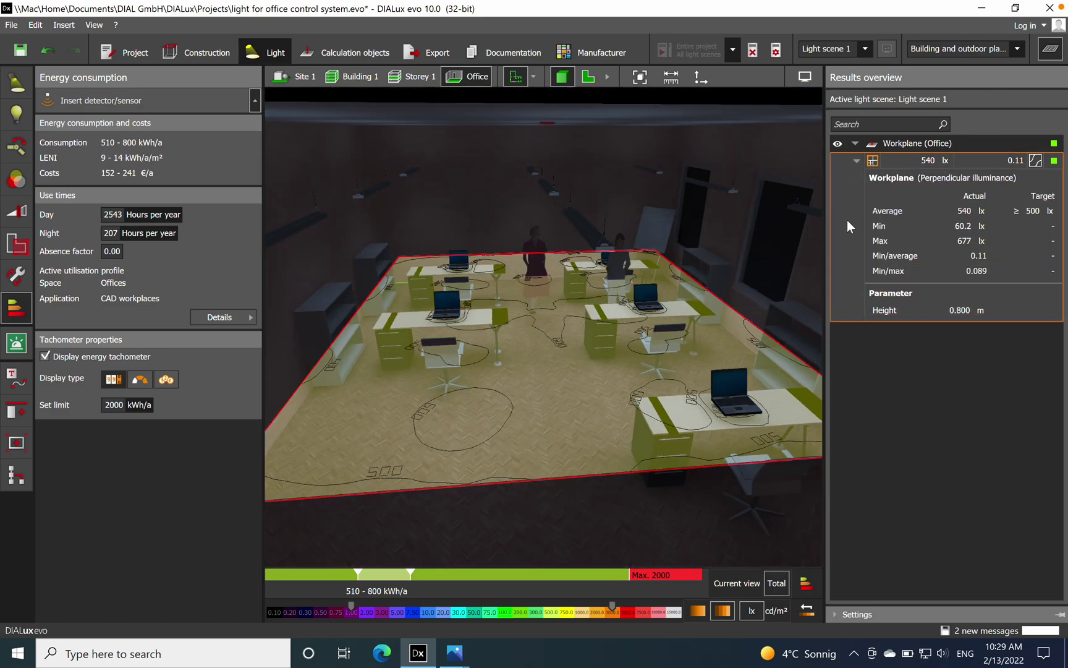
click(857, 161)
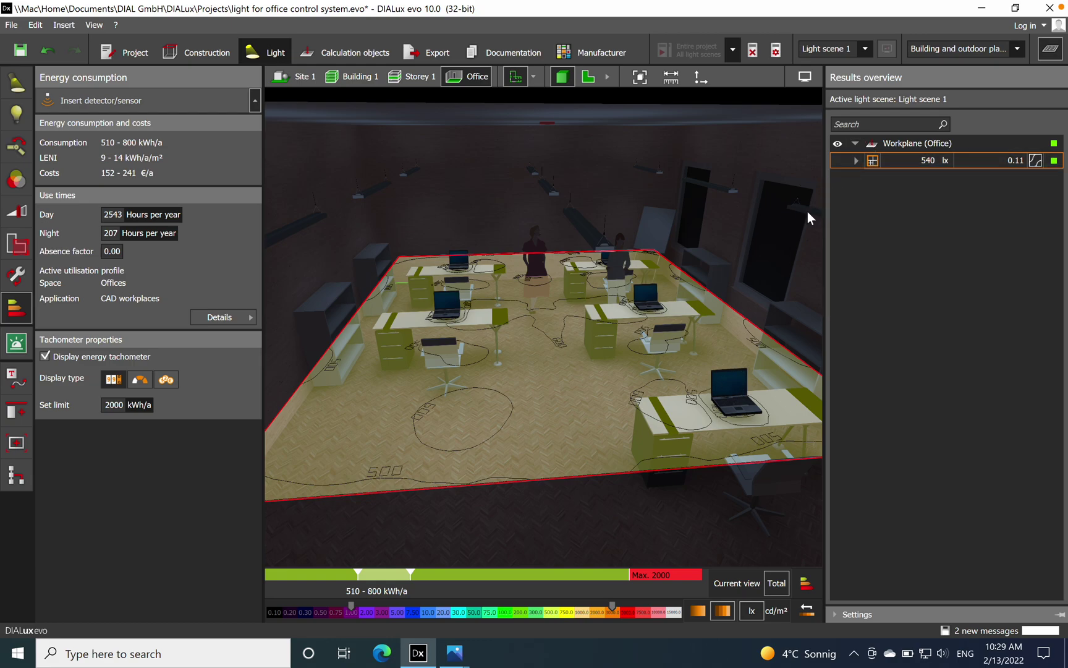
click(856, 161)
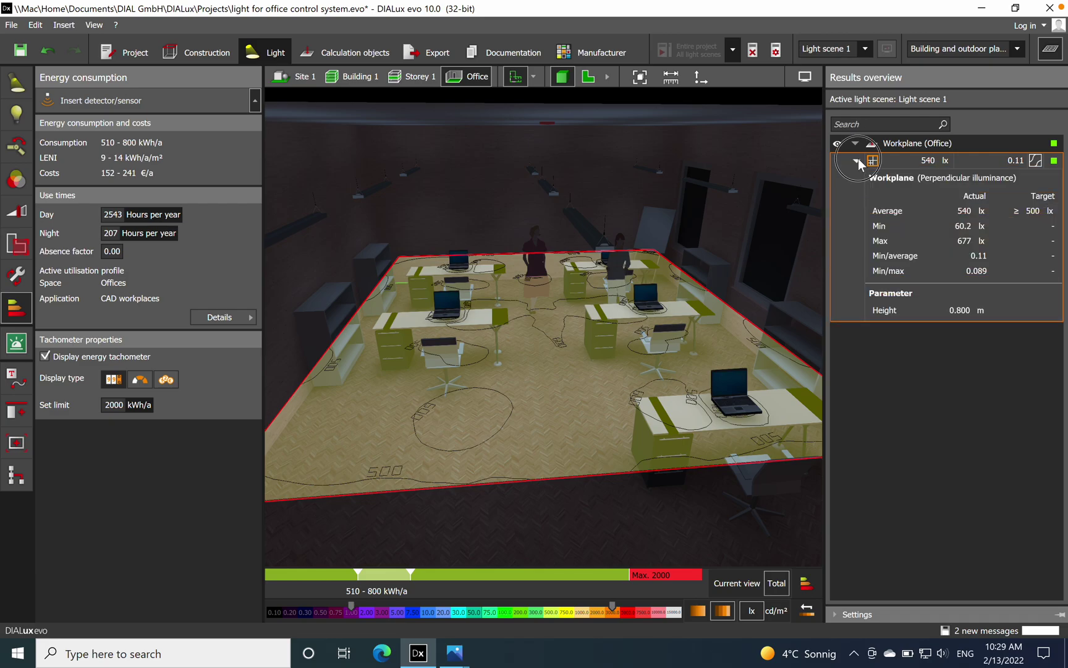
click(857, 159)
click(857, 145)
mouse_move(613, 525)
middle_down()
mouse_move(570, 345)
mouse_move(563, 539)
mouse_move(604, 515)
middle_up()
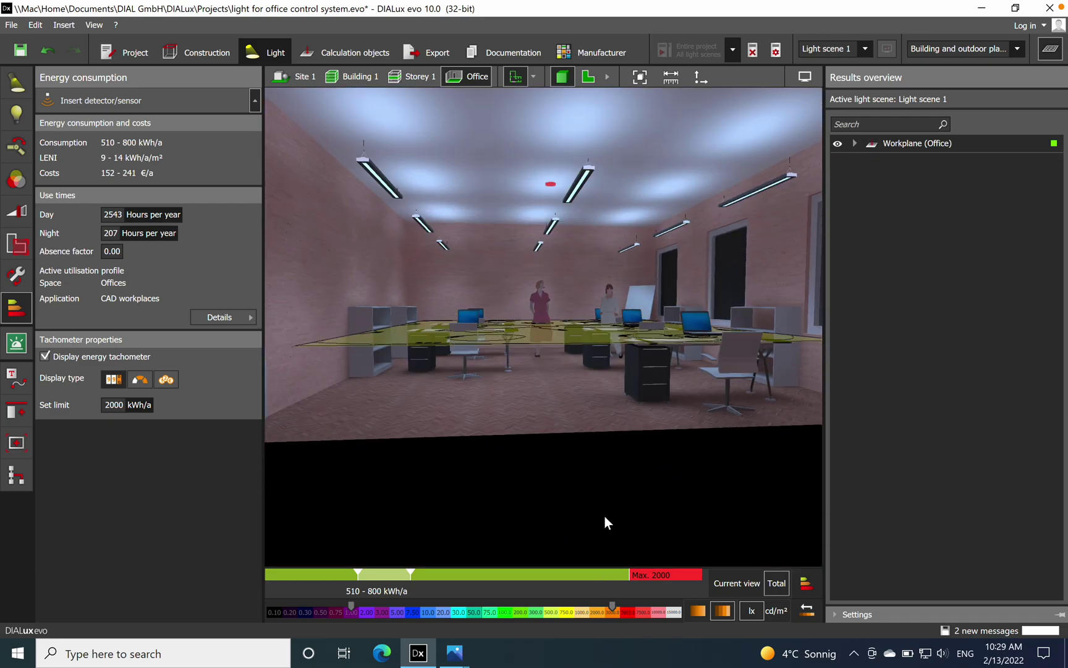
Close the Results overview and orbit and zoom the lit office toward the far wall and luminaires
click(1050, 48)
middle_drag(680, 433, 681, 408)
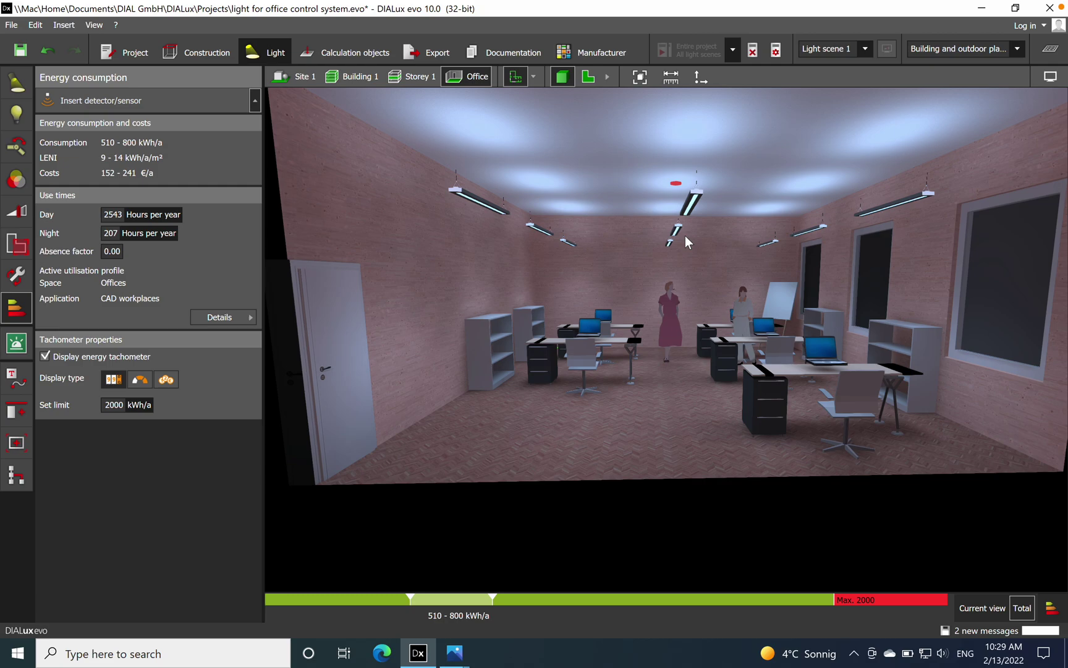
scroll(638, 246, down, 3)
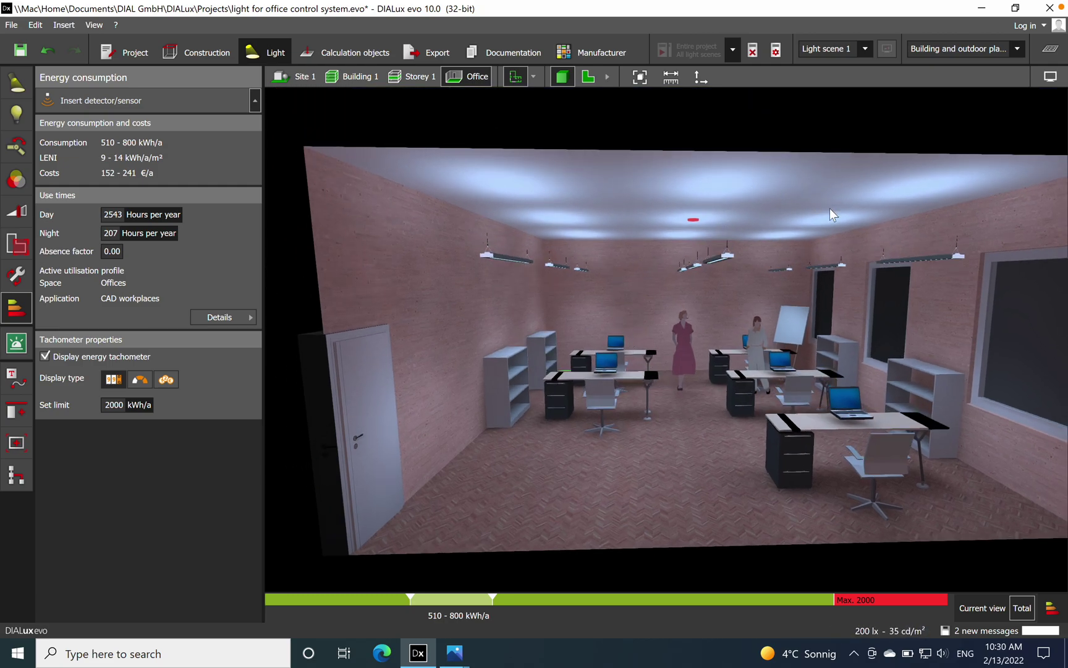
mouse_move(667, 460)
middle_down()
mouse_move(683, 362)
mouse_move(643, 385)
mouse_move(637, 435)
mouse_move(609, 441)
mouse_move(631, 441)
mouse_move(643, 403)
mouse_move(639, 470)
mouse_move(650, 470)
middle_up()
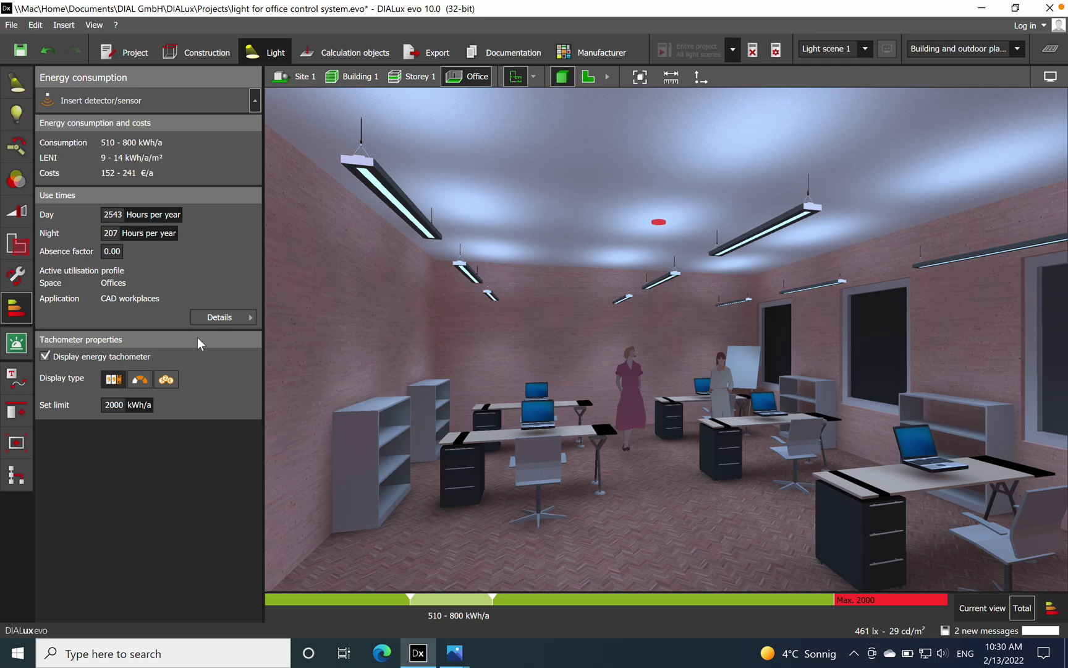
Try an absence factor of 0.50, then reset it to 0.00
click(121, 252)
click(112, 215)
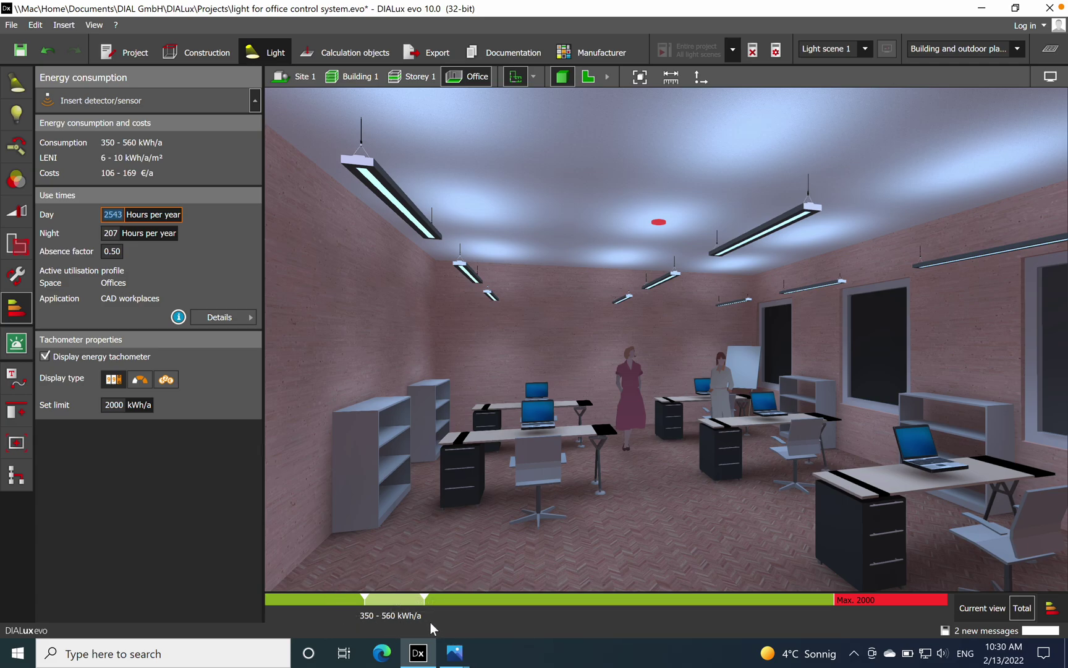
click(117, 252)
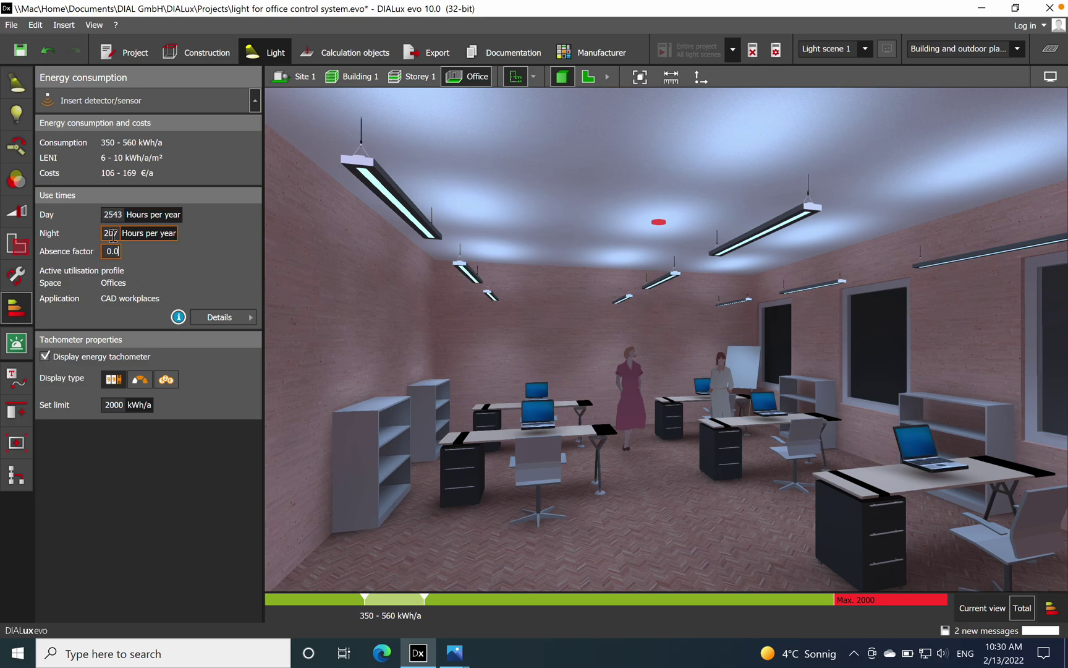
text(0.0)
click(112, 234)
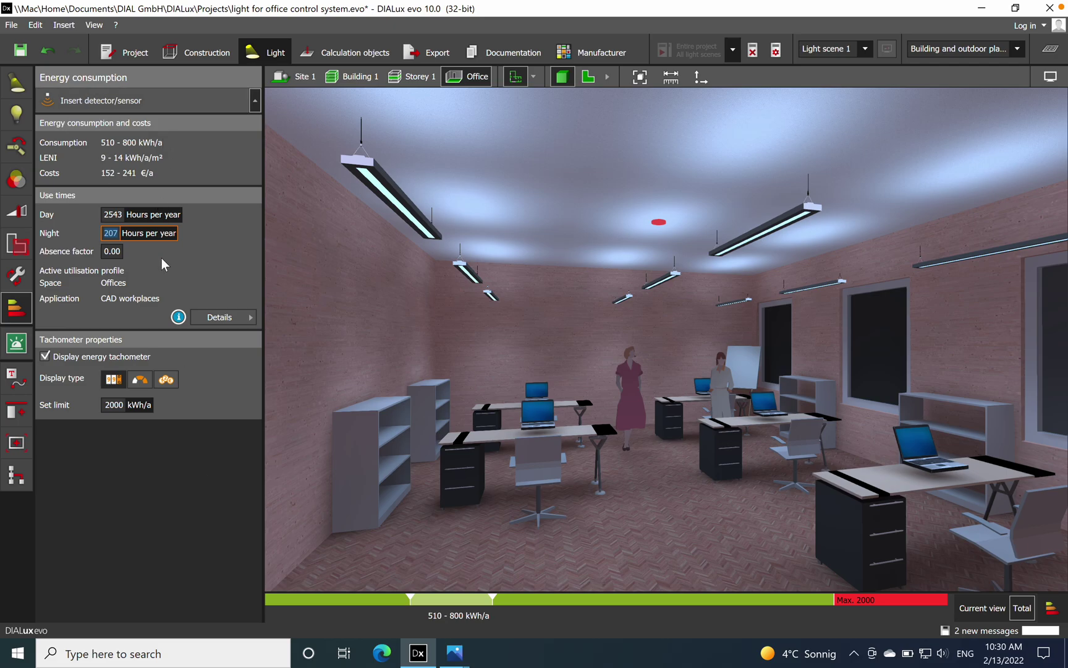
Set the absence factor to 0.50 again, cutting consumption to 350–560 kWh/a and costs to 106–169 €/a
click(104, 250)
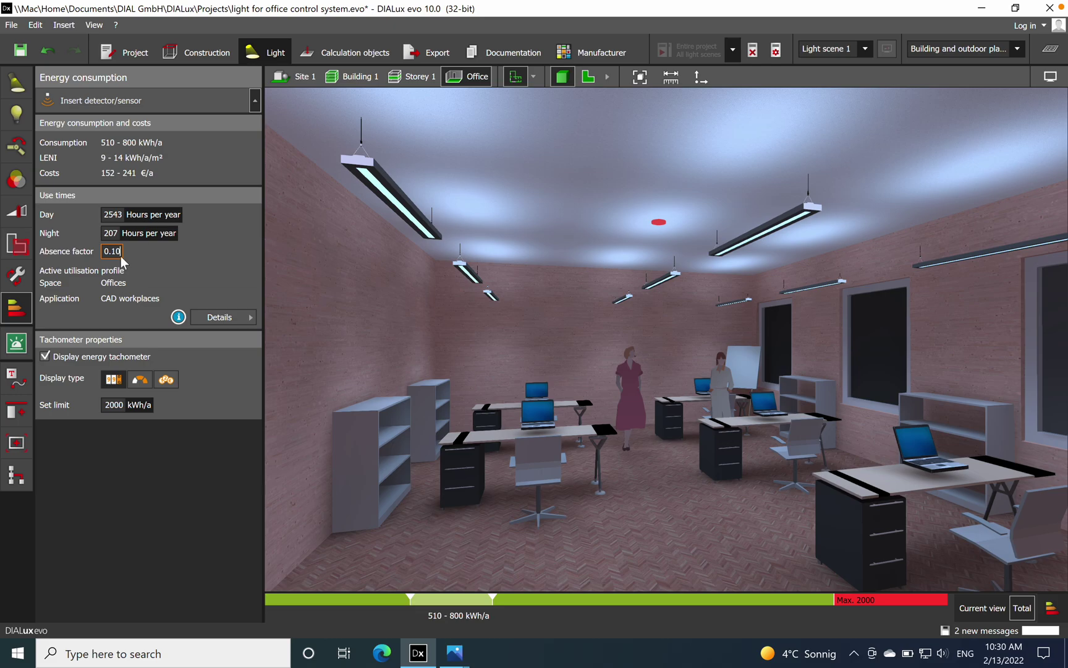
click(598, 522)
click(124, 256)
text(0.5)
click(651, 531)
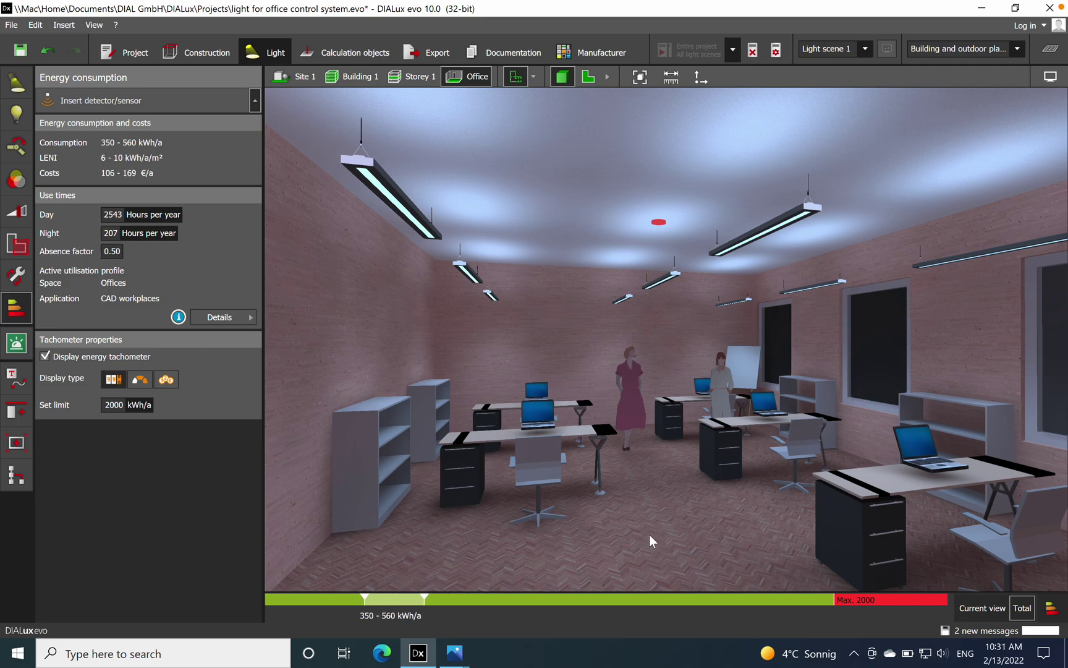
Return the absence factor to 0.00, restoring 510–800 kWh/a consumption
scroll(643, 531, up, 2)
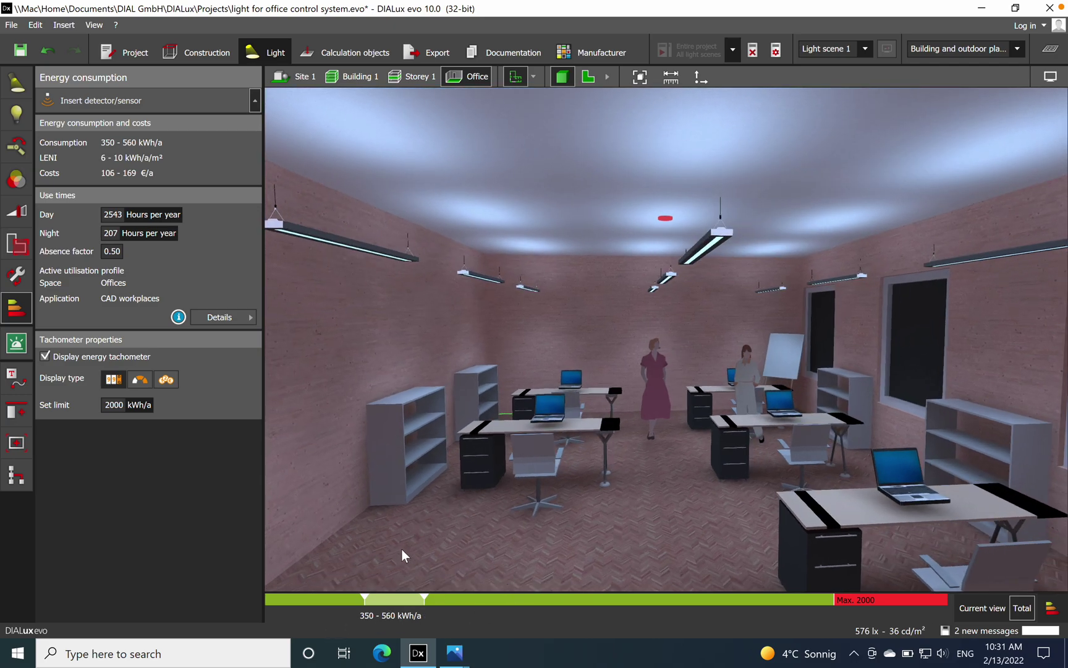
click(115, 251)
key(BackSpace)
text(0)
click(144, 545)
Confirm the 0.00 absence factor and select all nine luminaires on the 2D floor plan
click(534, 518)
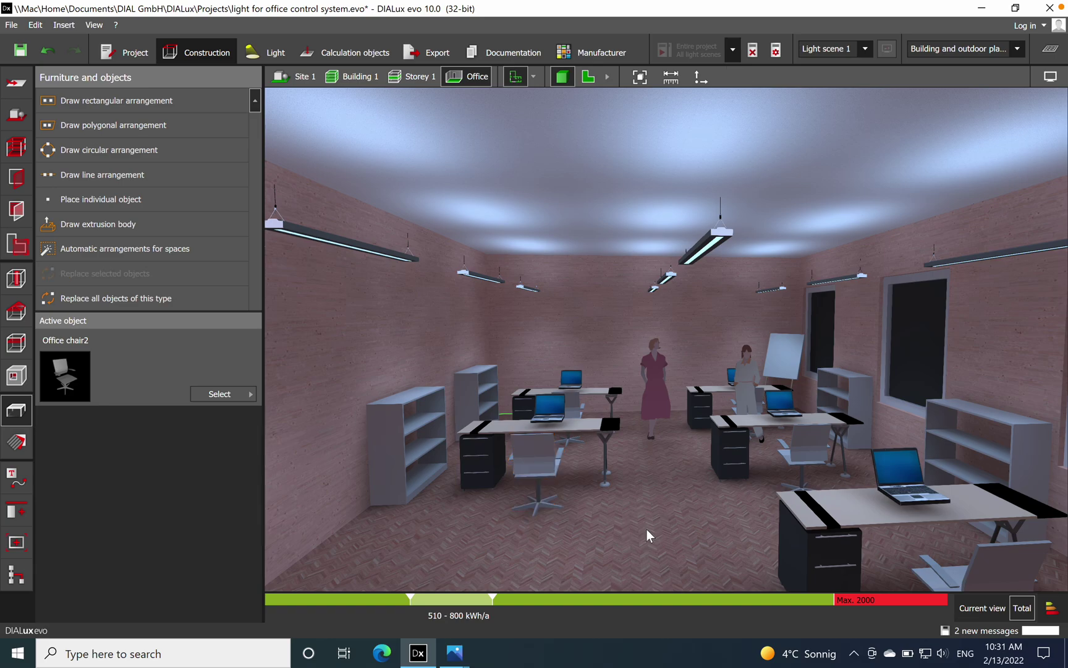
click(588, 77)
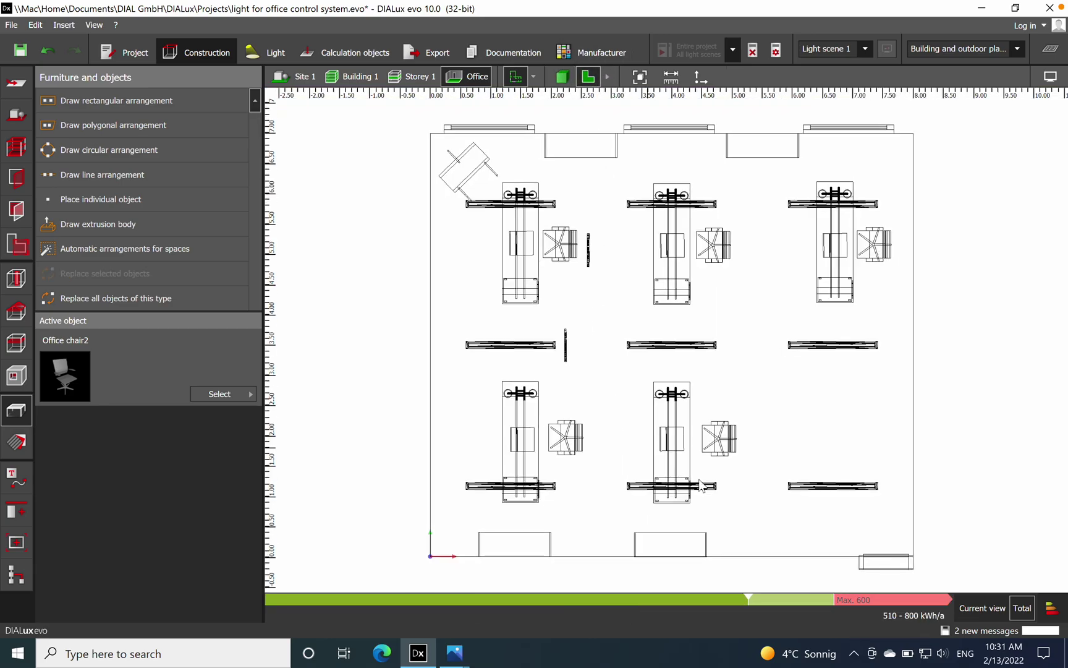
click(830, 346)
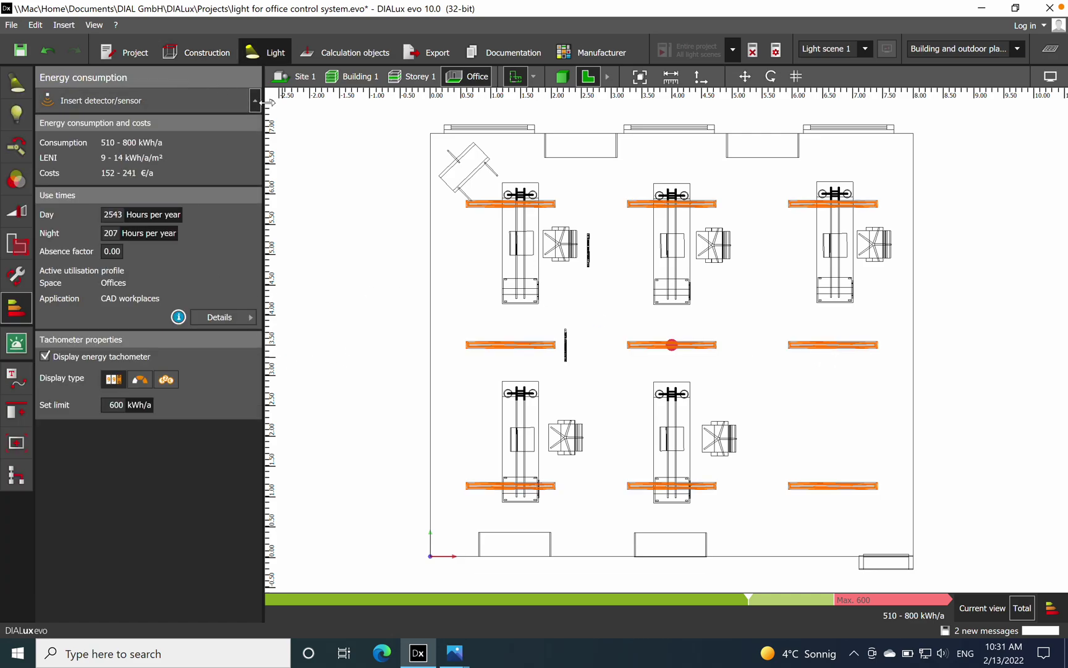
click(17, 84)
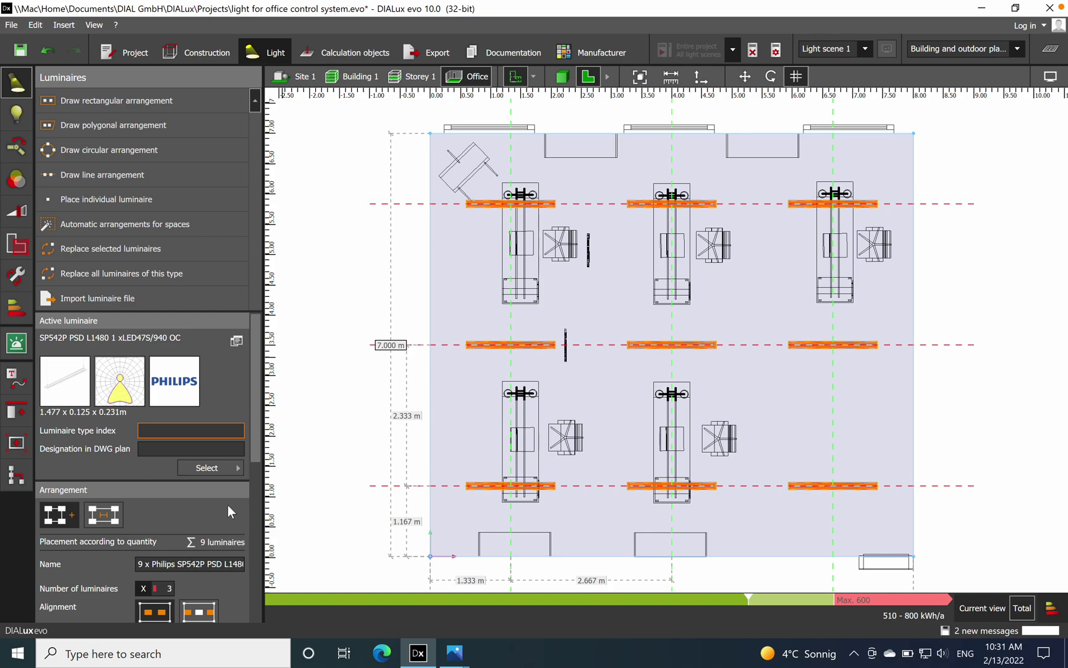
Replace the nine luminaires with Philips TCS260 D/I 1xTL5-49W, keeping the installation position
click(134, 256)
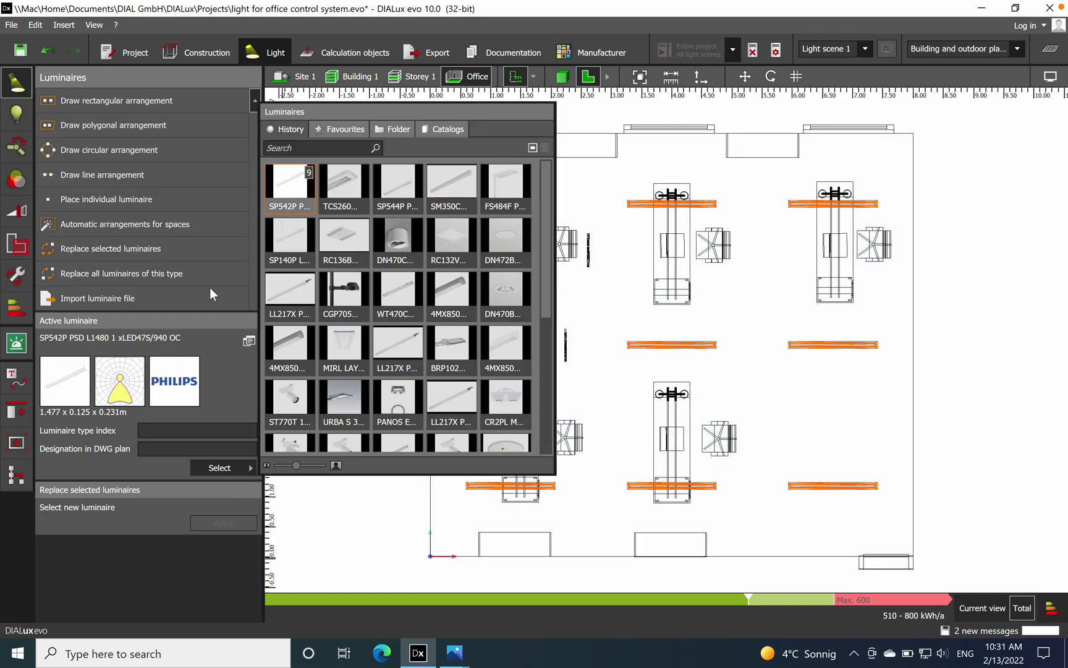
click(345, 186)
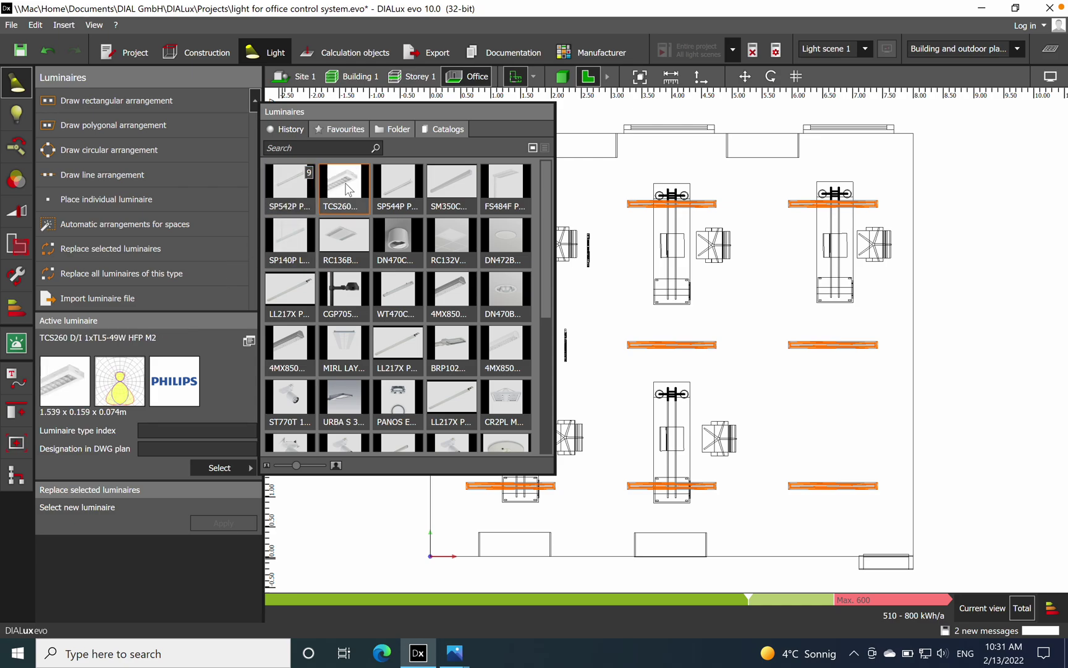
click(222, 525)
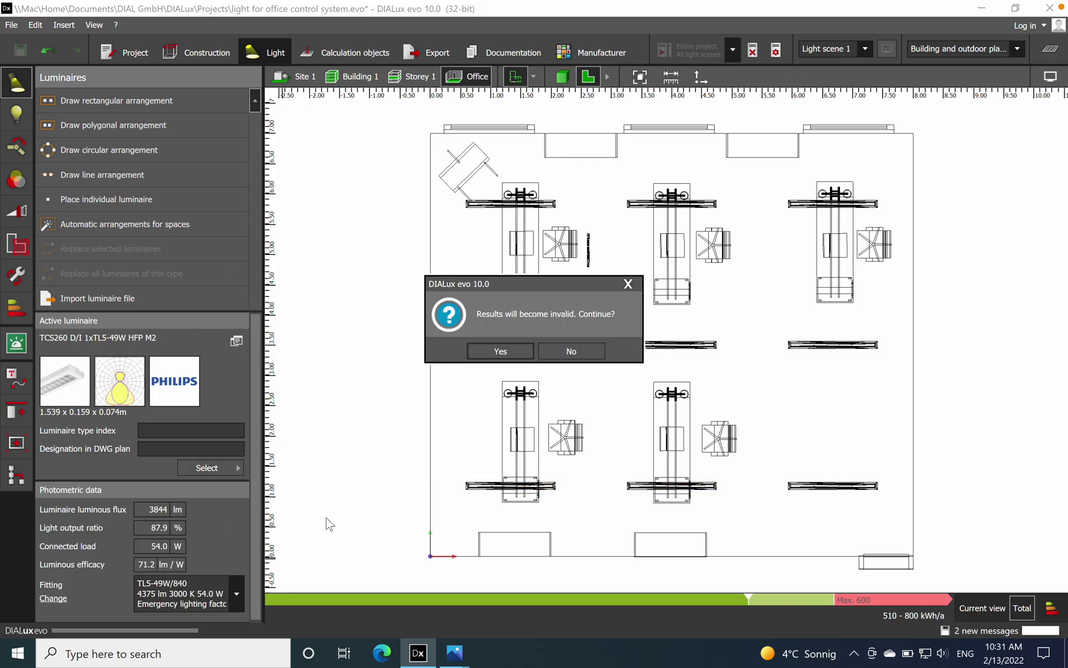
click(502, 352)
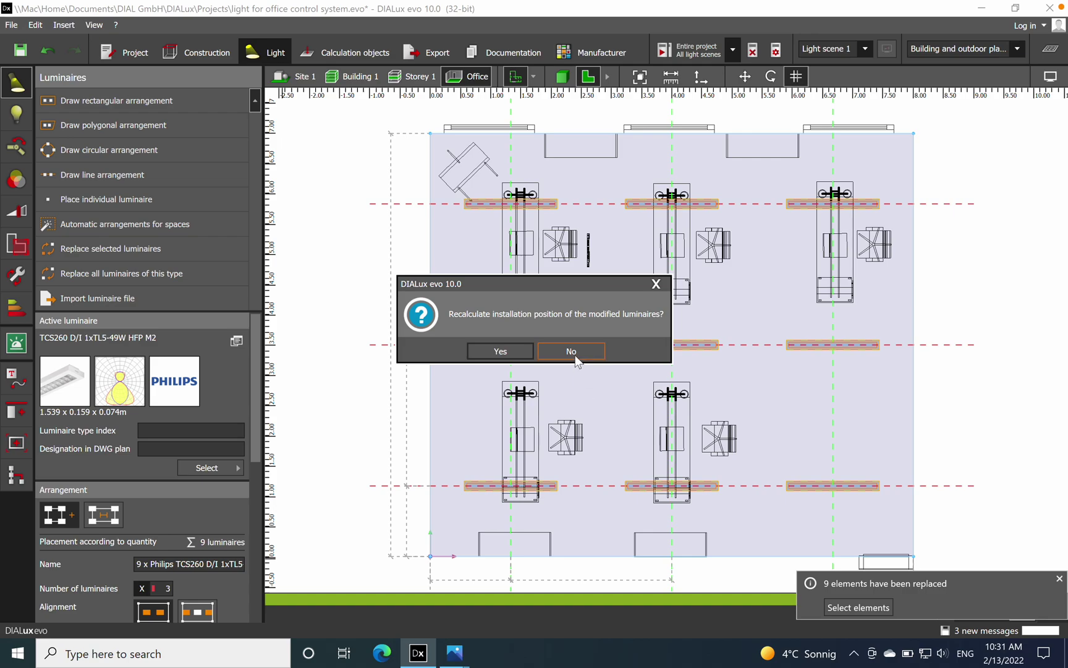
click(500, 351)
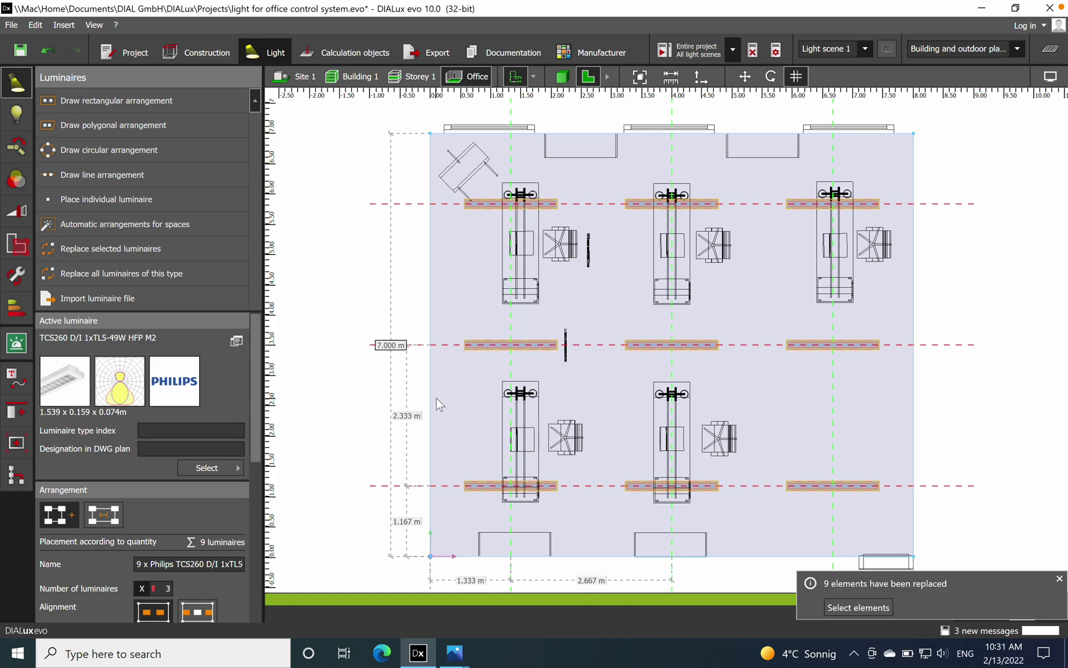
click(983, 303)
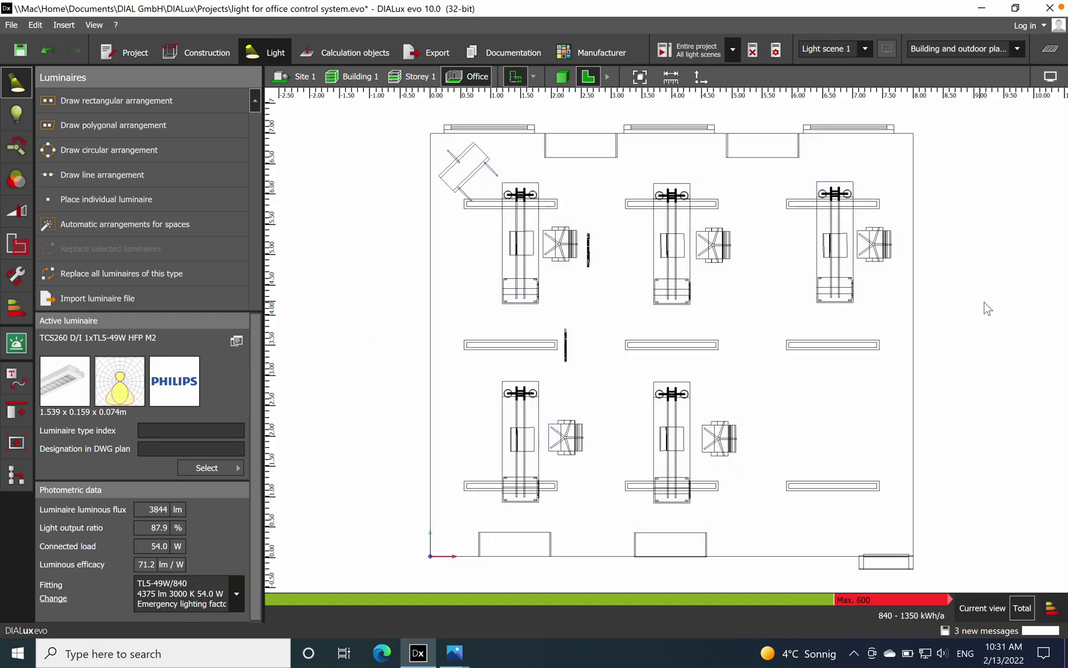
Calculate the entire project for 310 lx on the workplane, then return to the floor plan
click(690, 54)
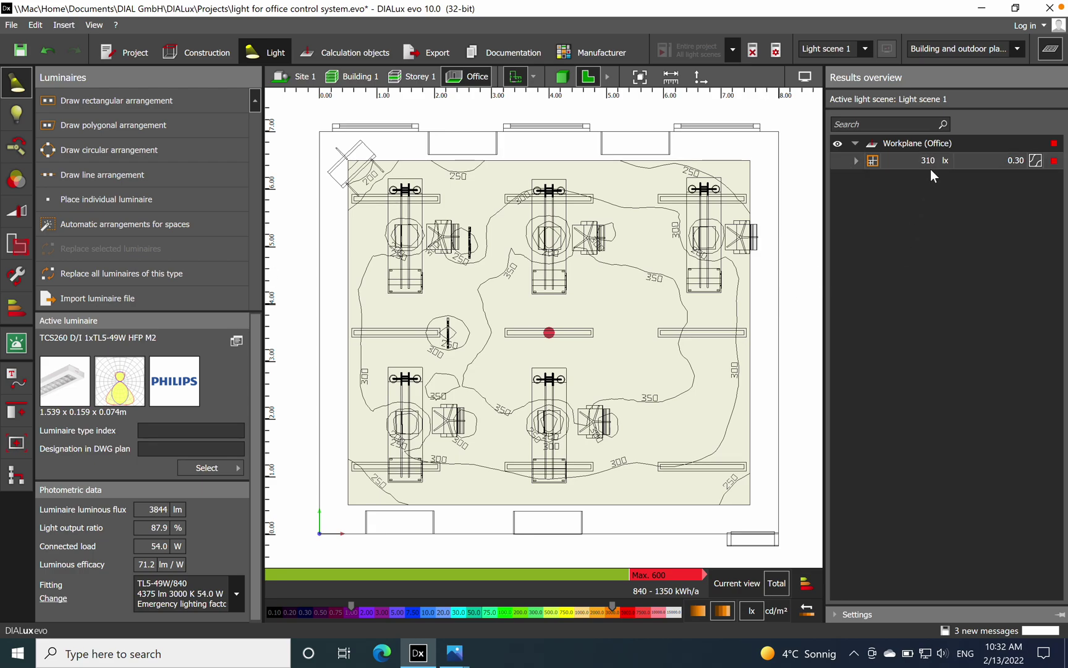
click(1058, 56)
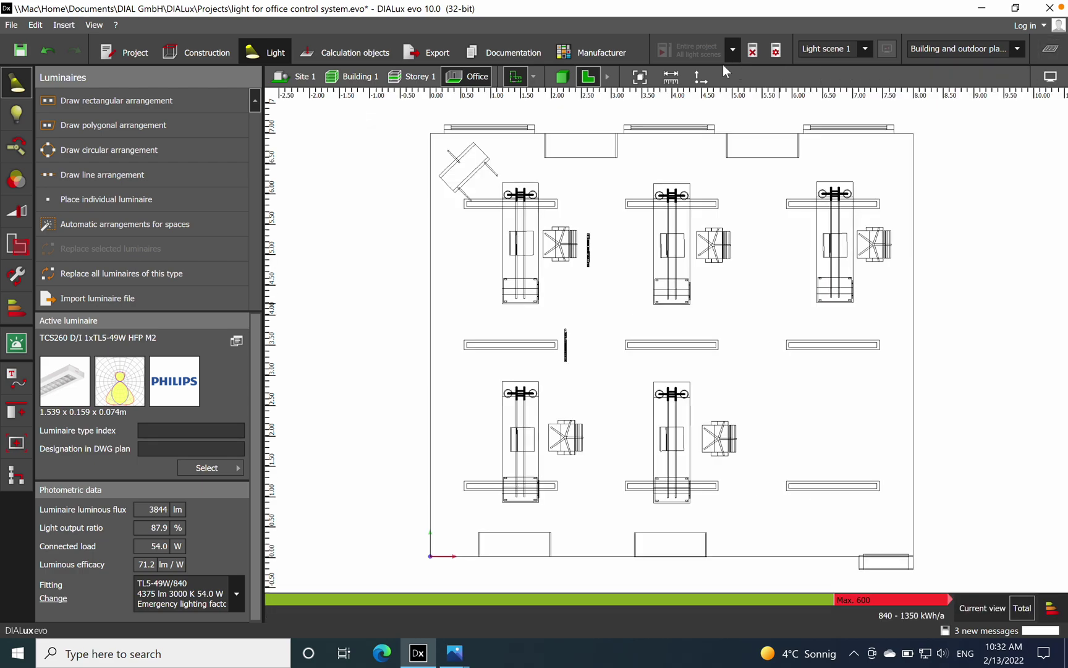
click(562, 76)
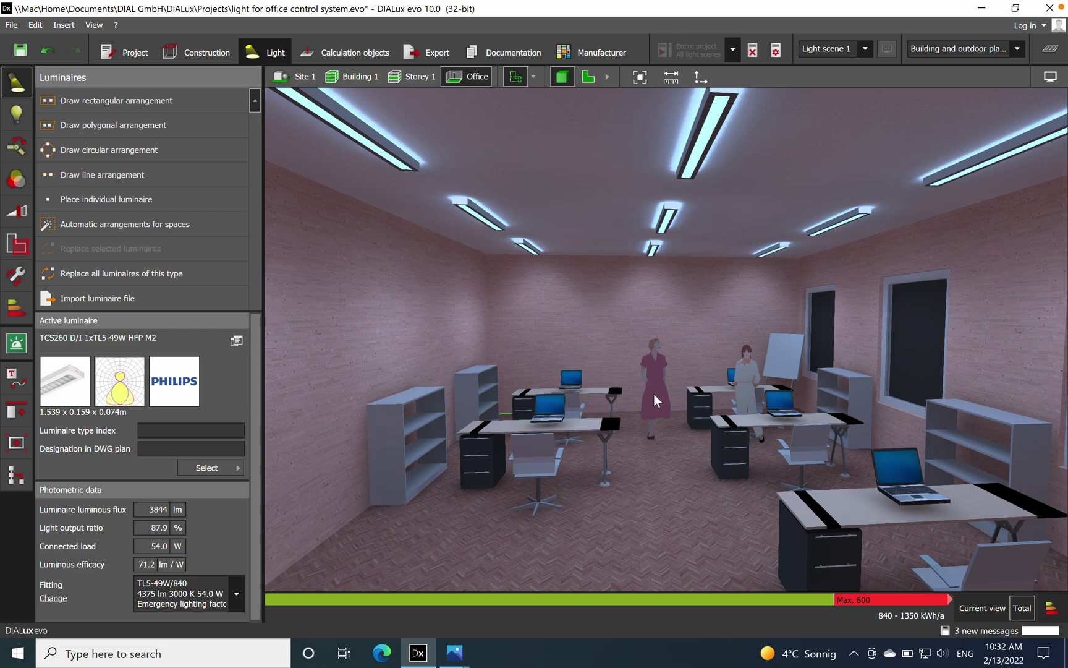
click(587, 79)
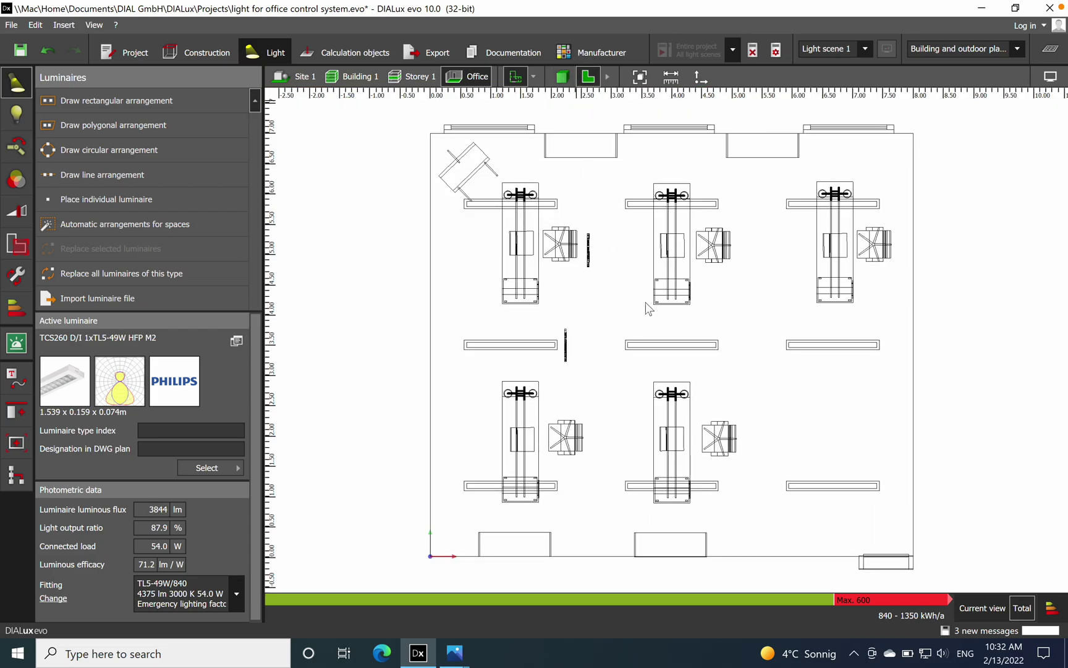
Set the TCS260 arrangement's mounting height to 2.90 m, accepting invalidated results
click(838, 347)
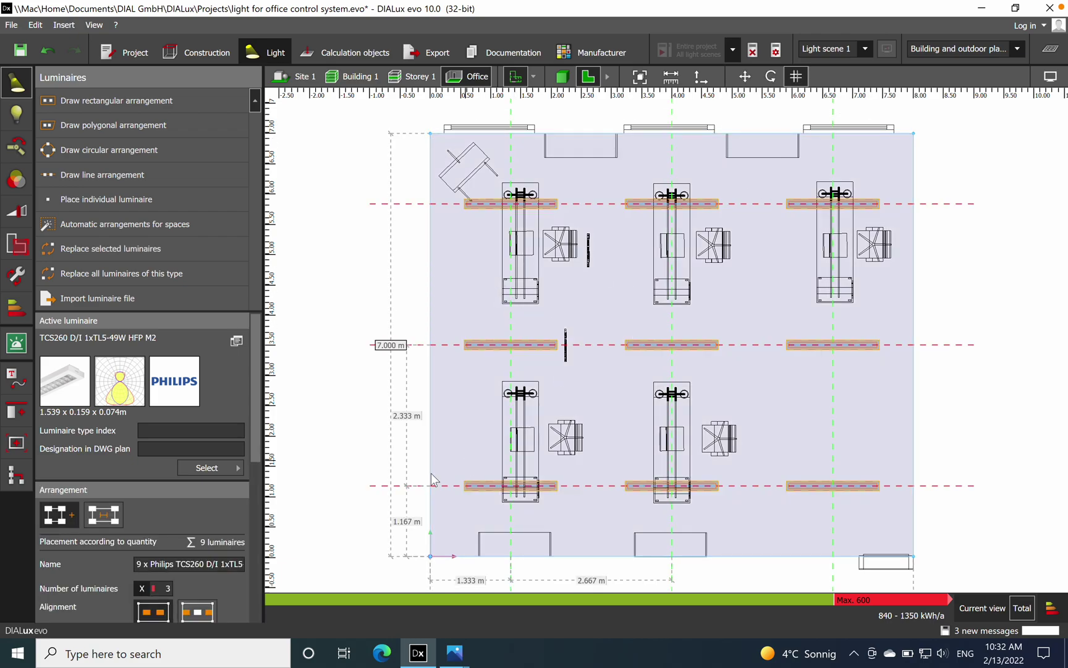
scroll(247, 543, down, 5)
scroll(237, 577, down, 2)
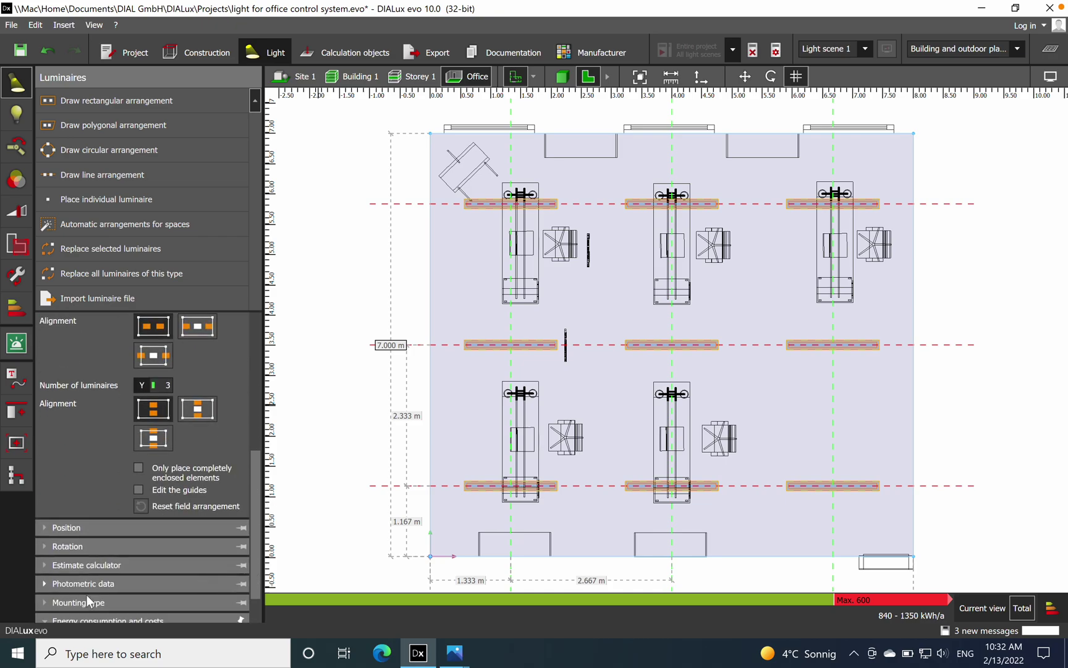
click(48, 603)
drag(259, 515, 255, 562)
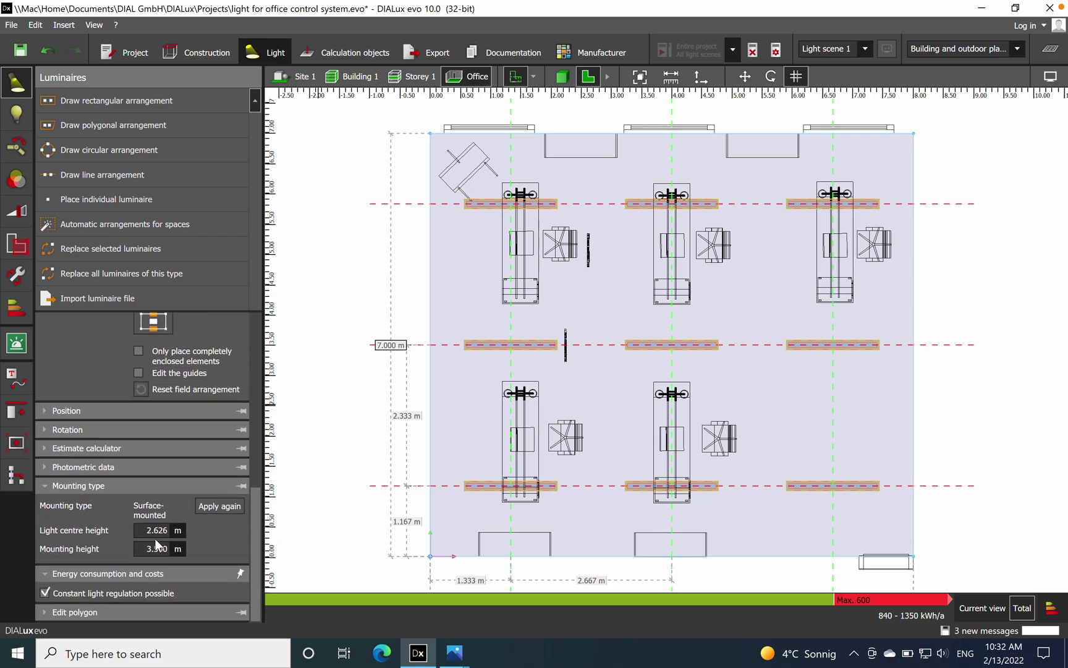
click(155, 549)
text(2.90)
key(Return)
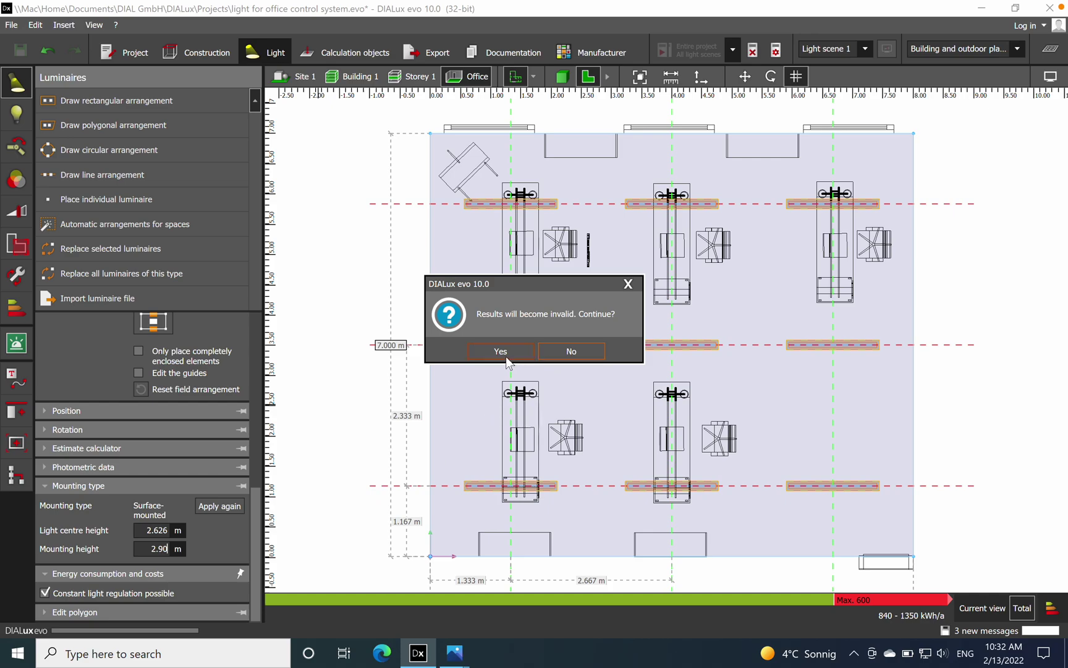
click(500, 350)
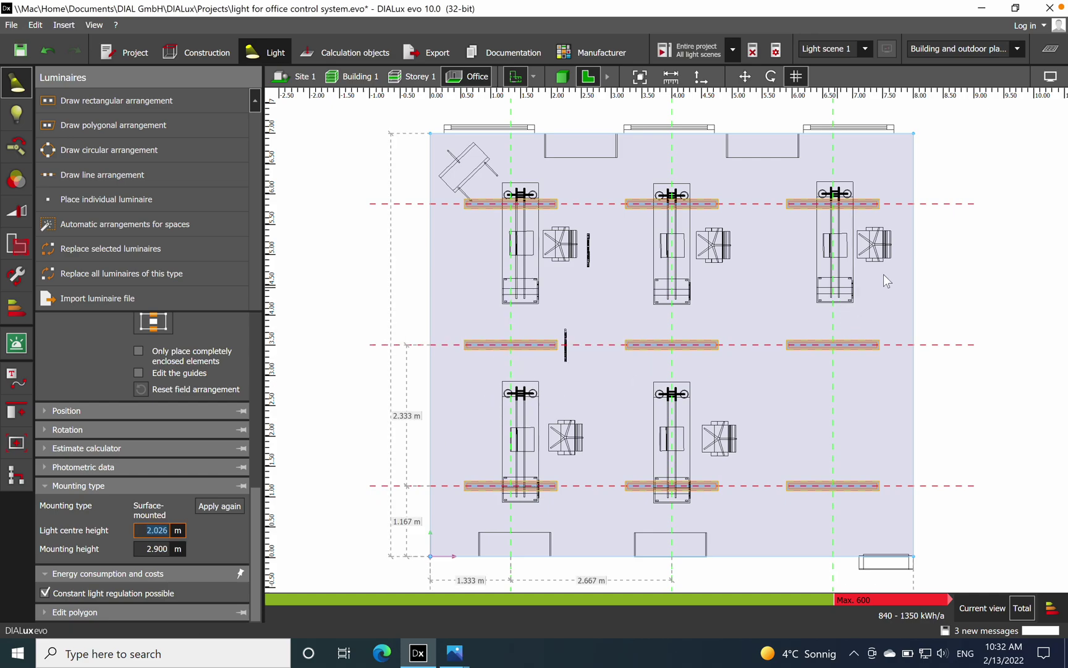
Recalculate the entire project in 3D view, reaching 410 lx on the workplane
click(562, 77)
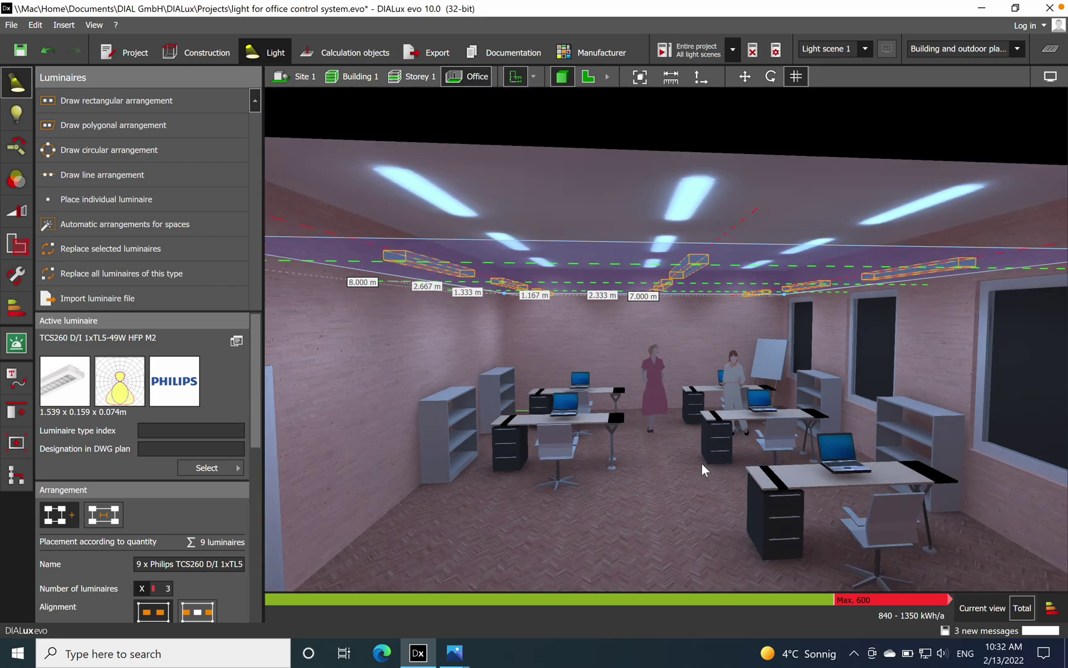
scroll(701, 463, down, 5)
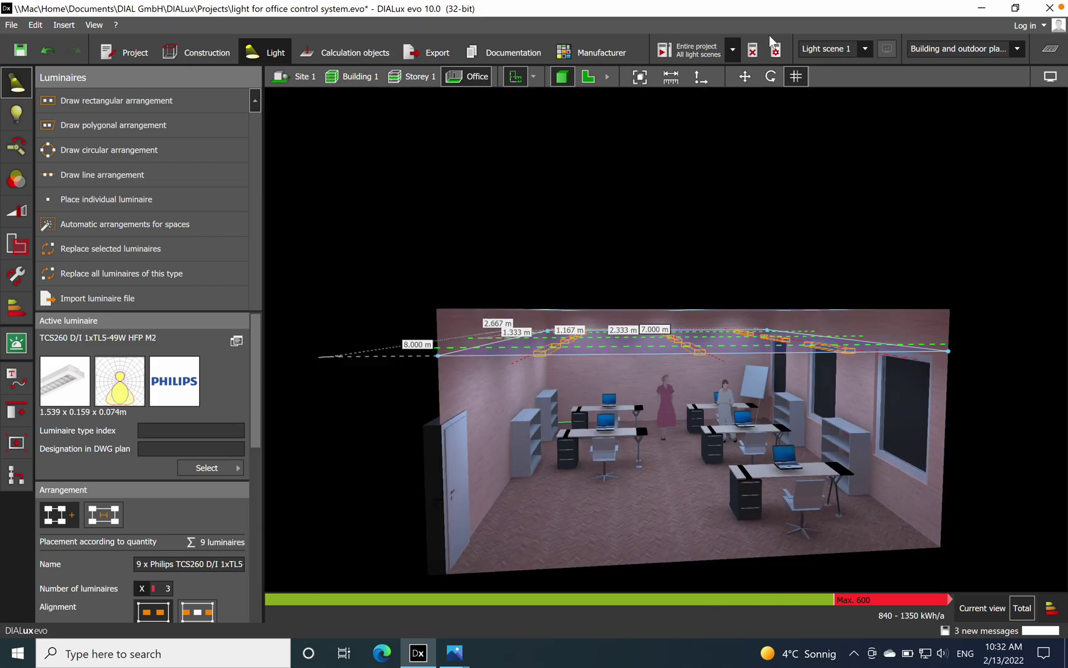
click(693, 51)
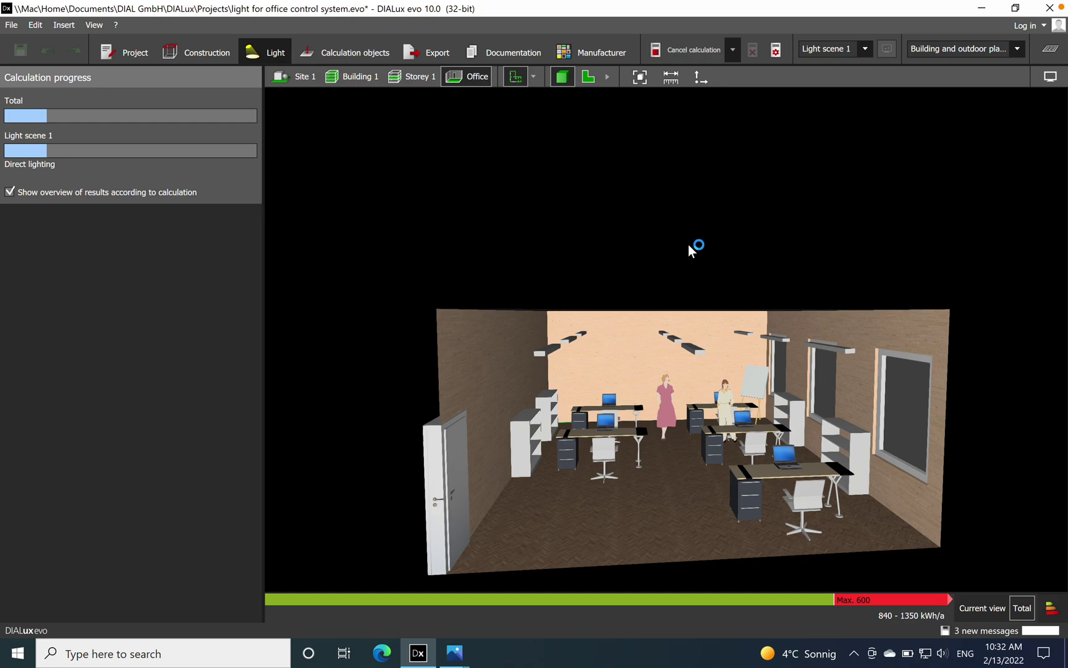
scroll(697, 388, up, 5)
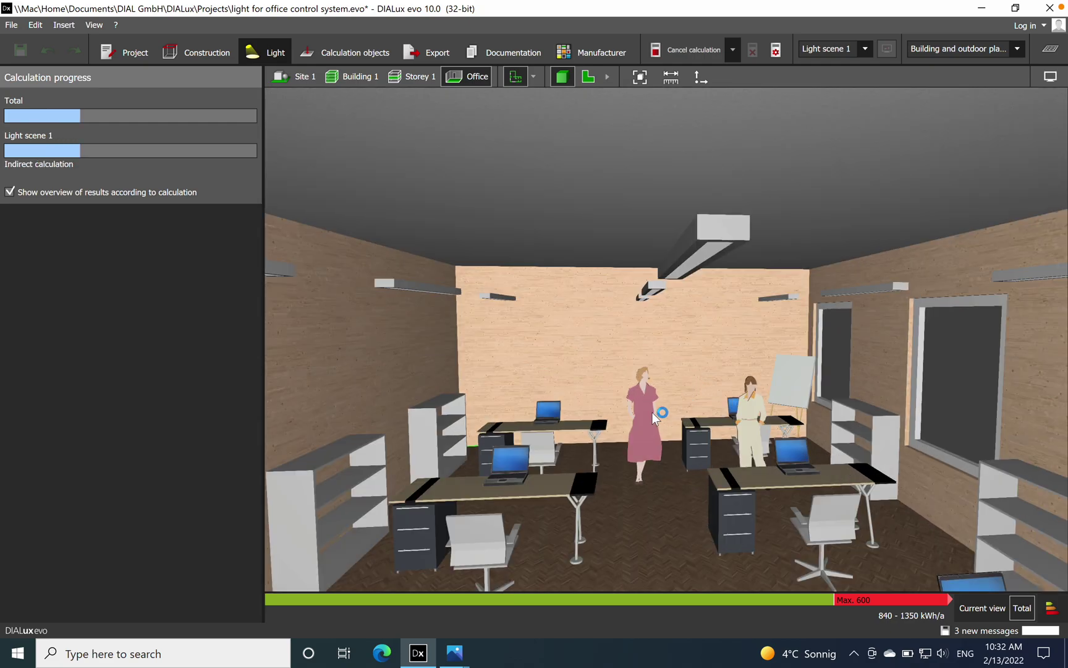
scroll(689, 389, up, 3)
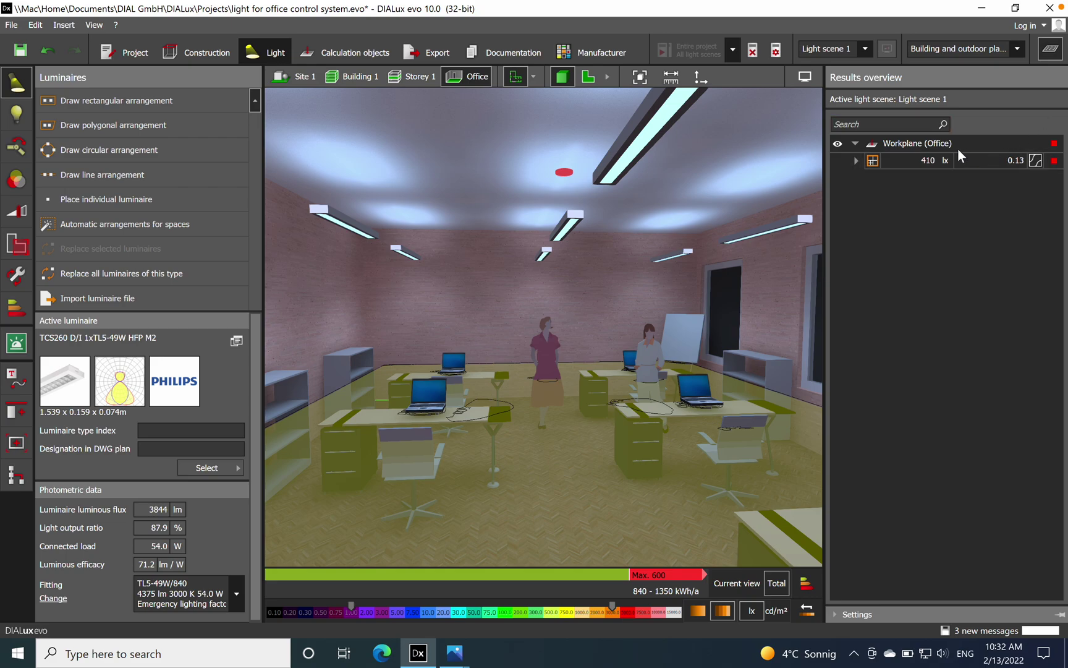
click(1050, 51)
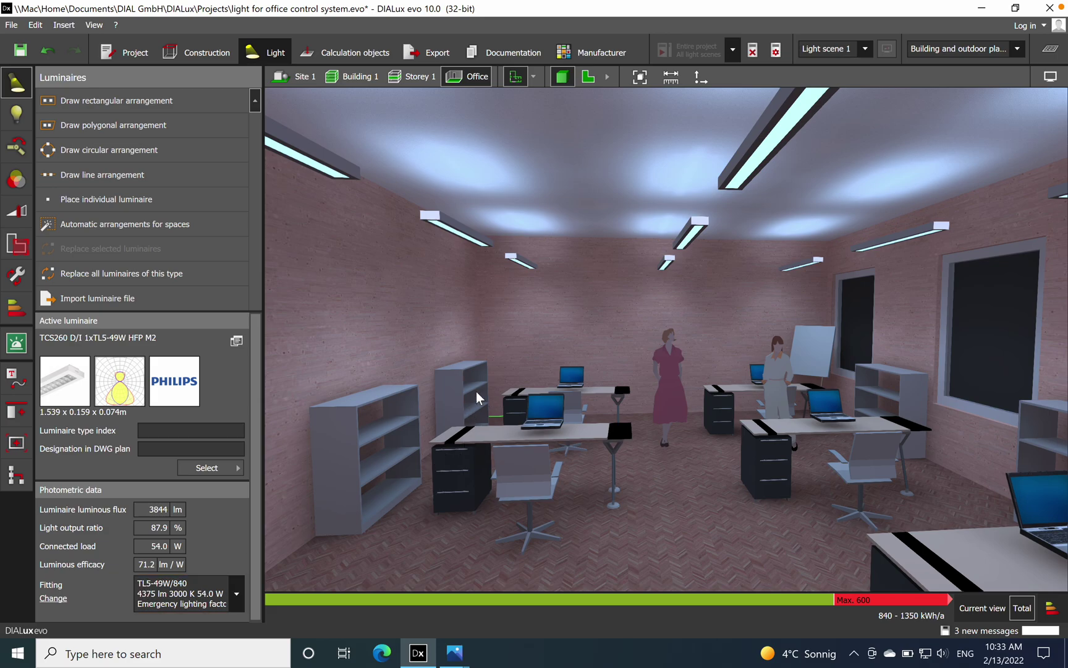
Delete the 120x120 double-sided partition beside the shelf and view the lowered luminaires
click(507, 375)
right_drag(619, 395, 638, 450)
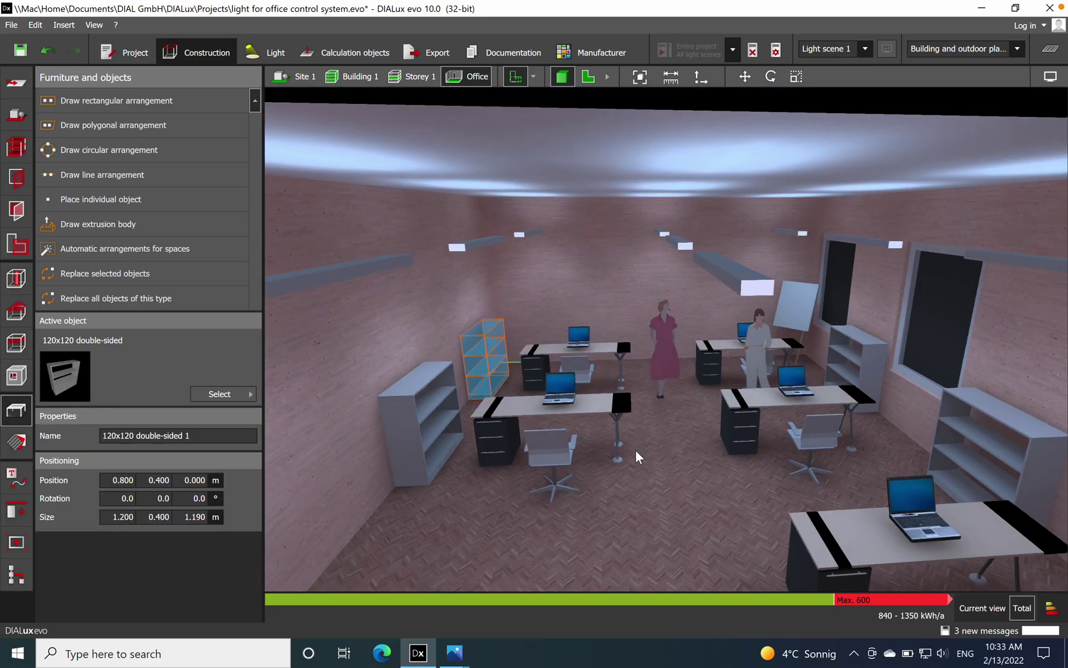
key(Delete)
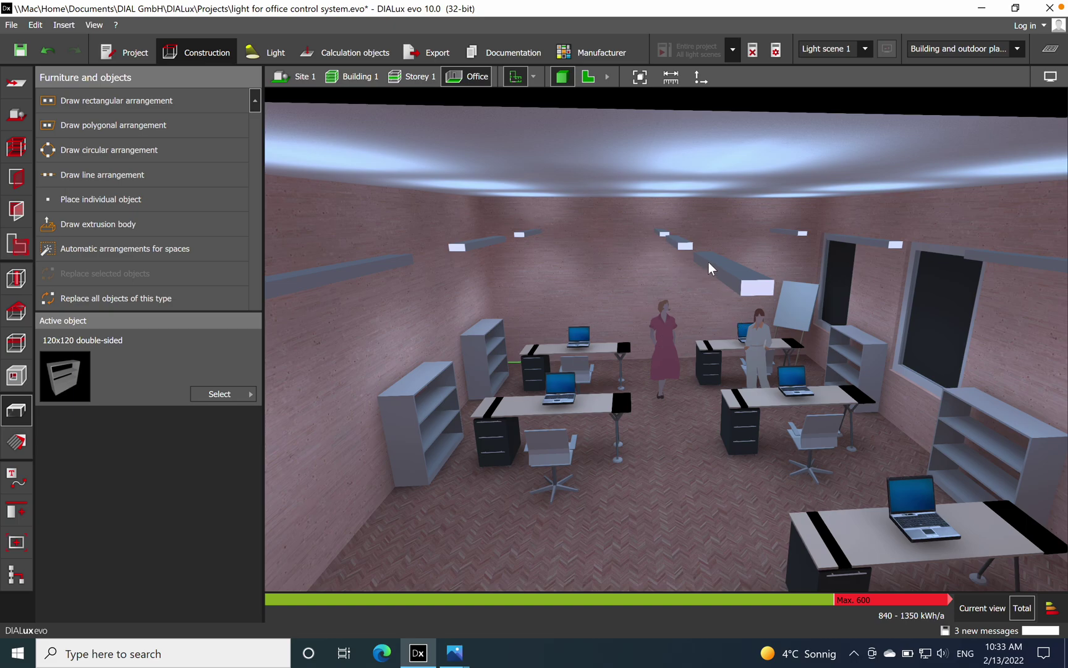
click(609, 272)
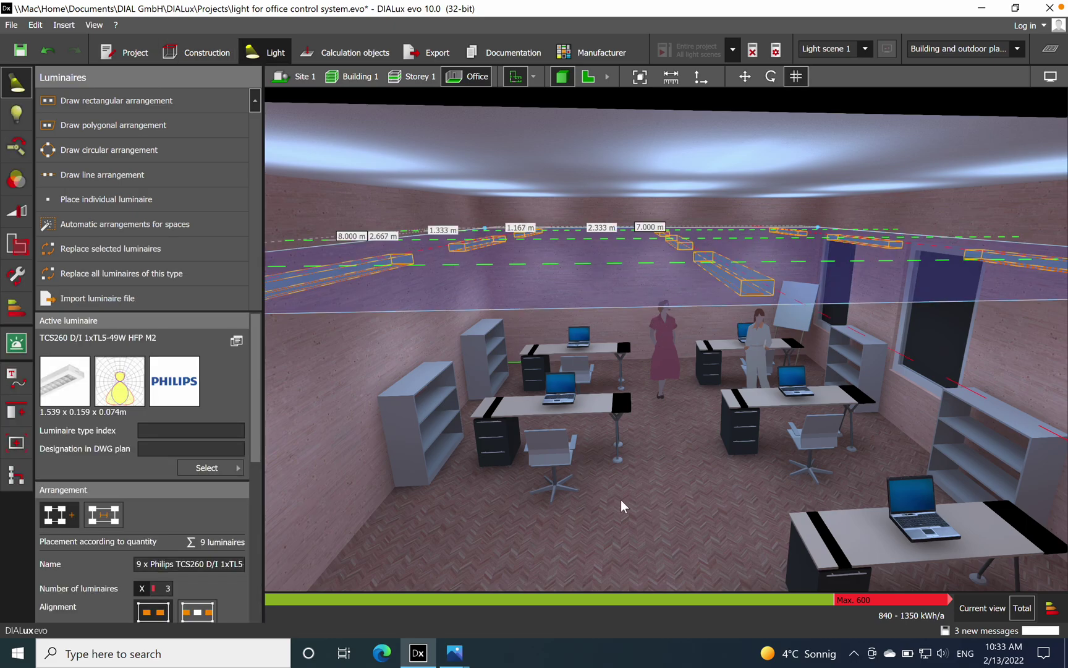
drag(670, 403, 679, 343)
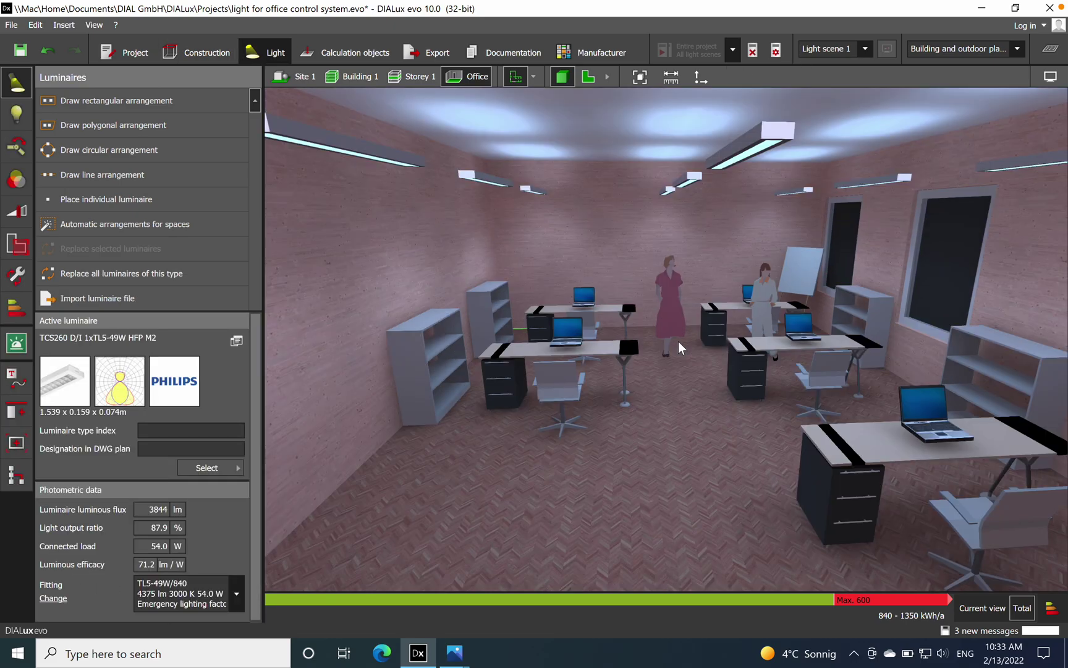
scroll(680, 346, down, 2)
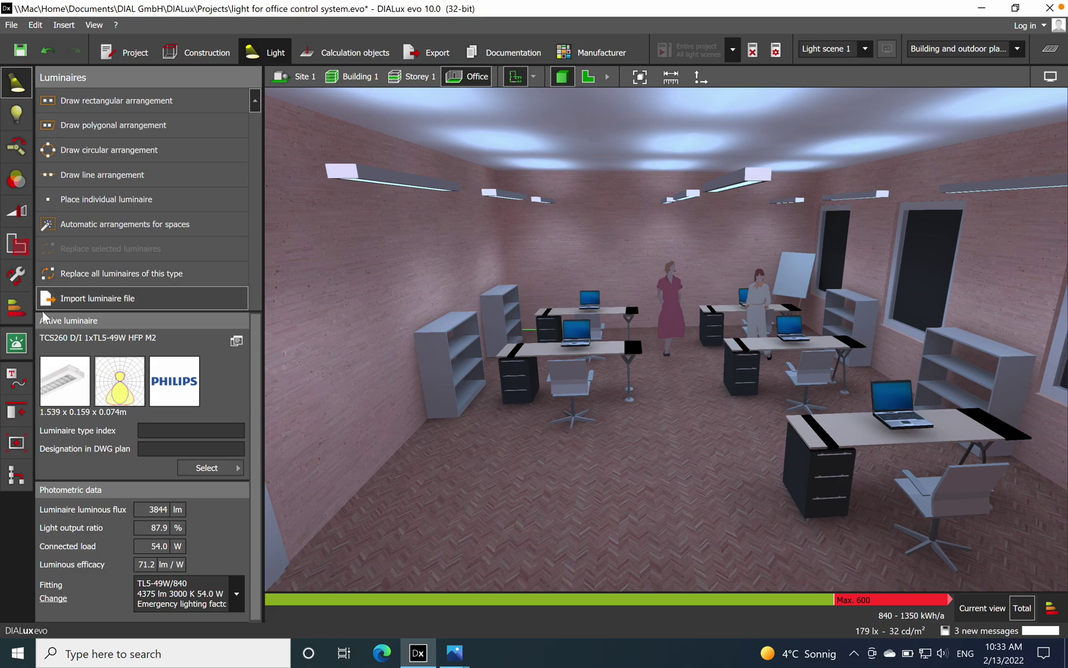
Open the energy consumption settings, selecting the Absence factor and toggling the tachometer
click(17, 309)
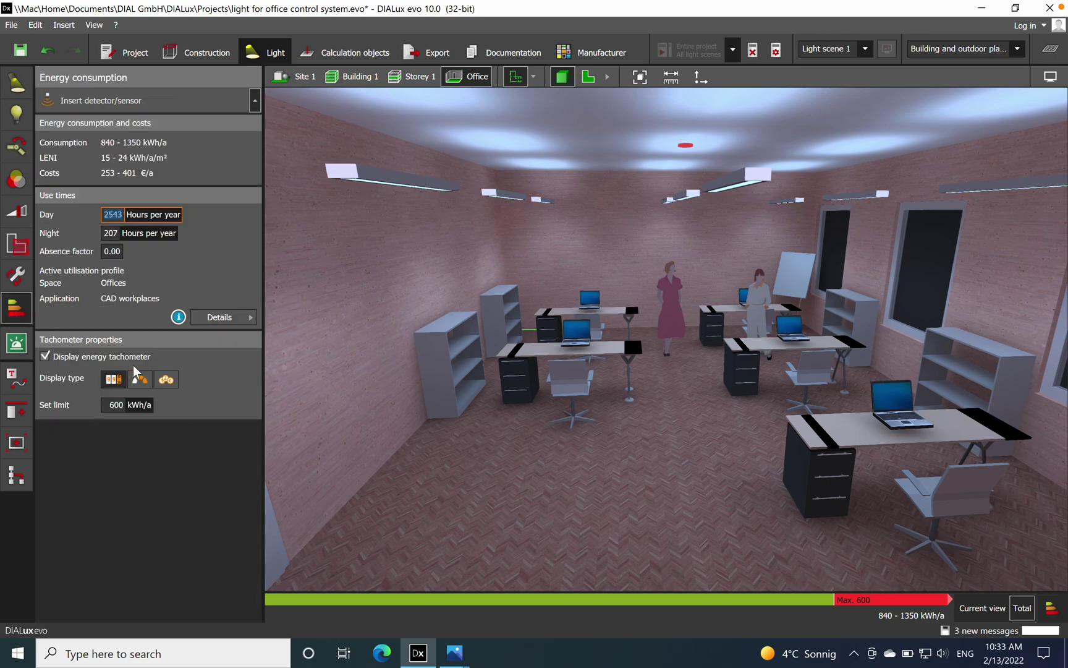
click(114, 253)
double_click(113, 252)
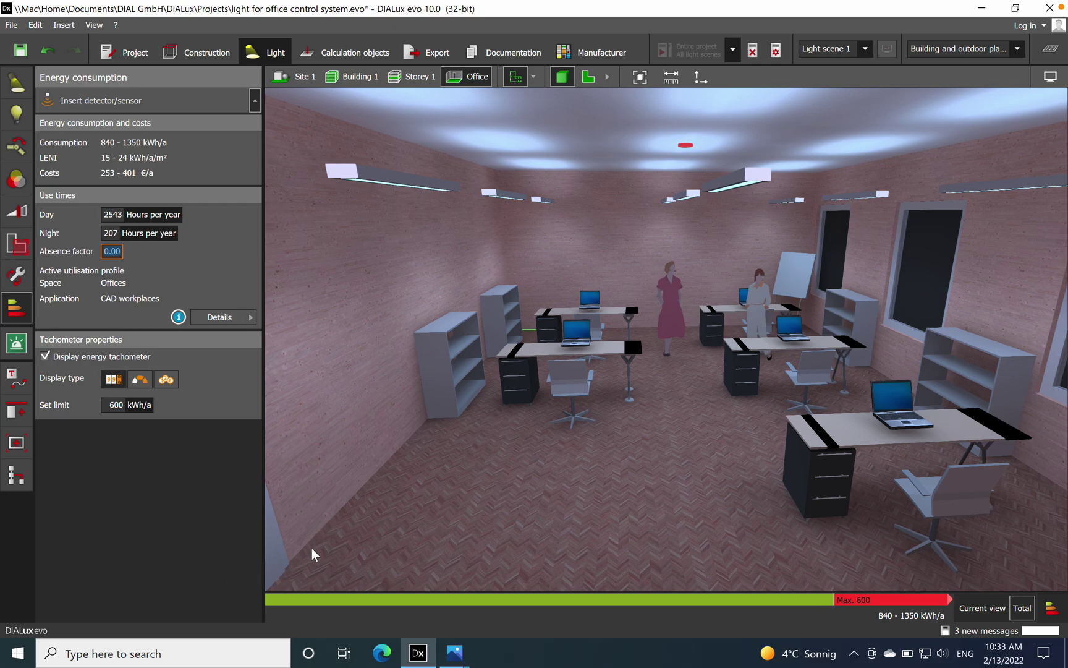
click(45, 356)
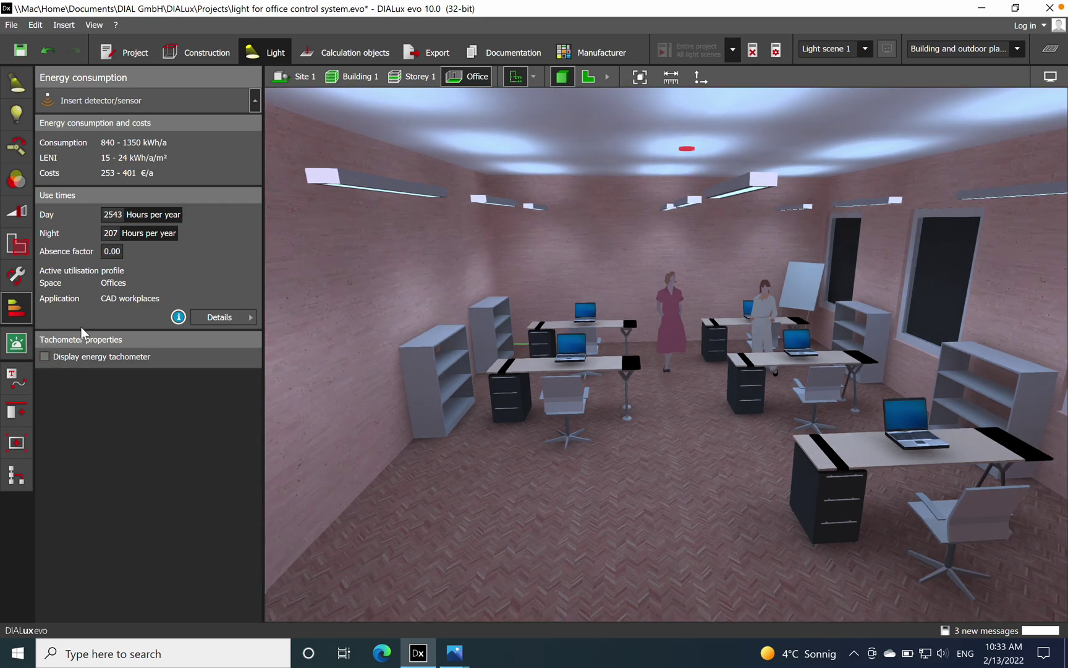
click(44, 356)
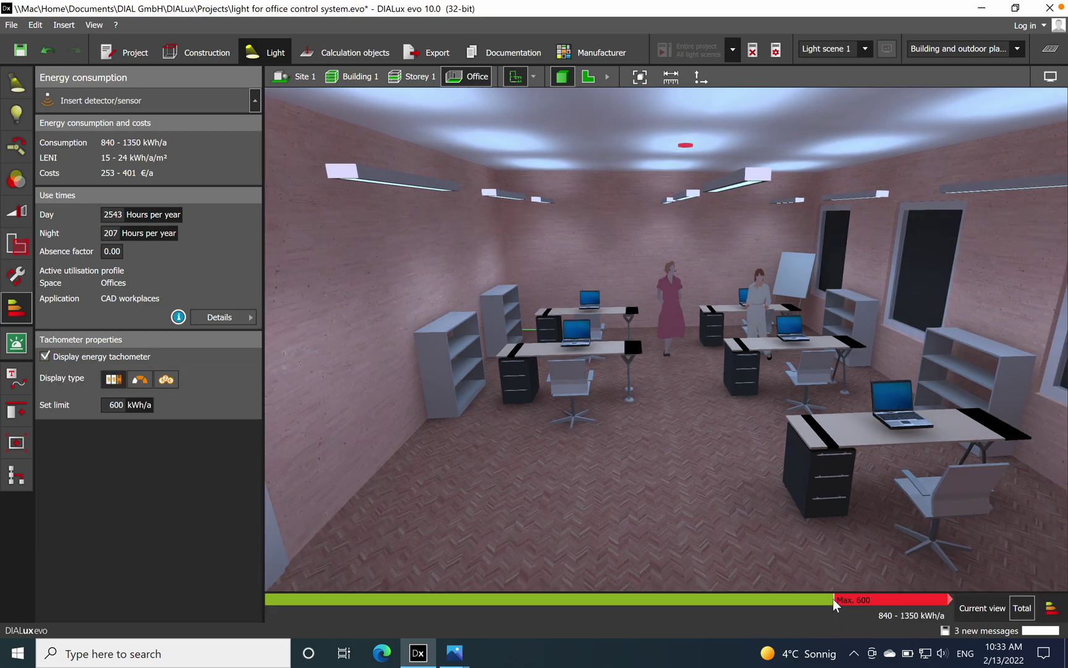
Set the energy tachometer's limit to 2000 kWh/a
click(118, 405)
key(BackSpace)
text(2000)
click(114, 251)
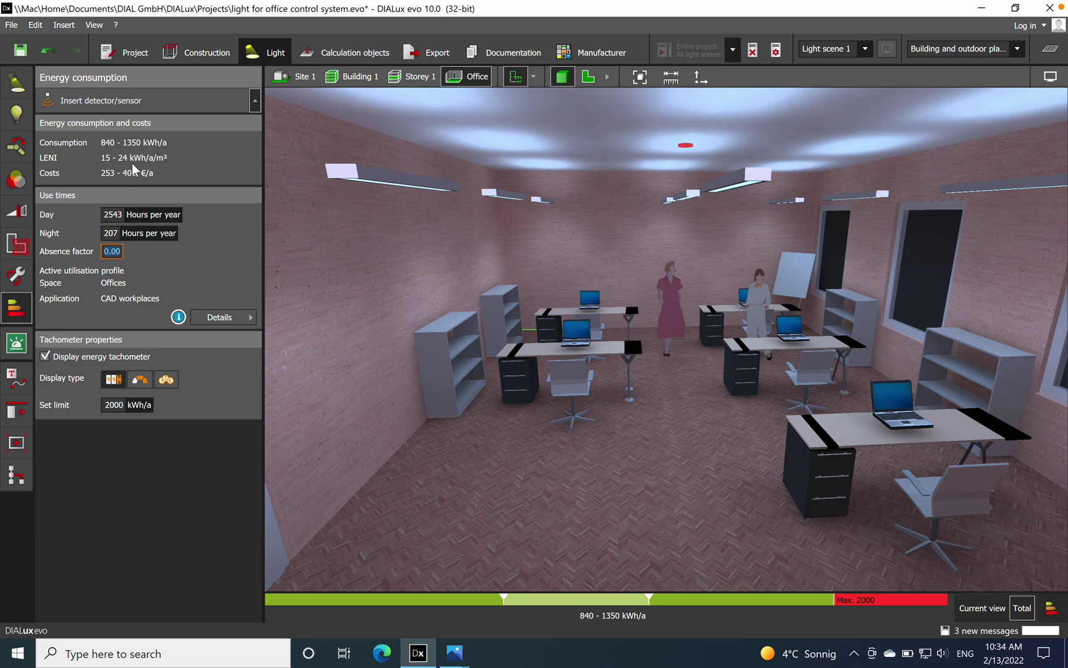
Show the tachometer as LENI, reading 15–24 kWh/a/m² against the 35 limit
click(119, 232)
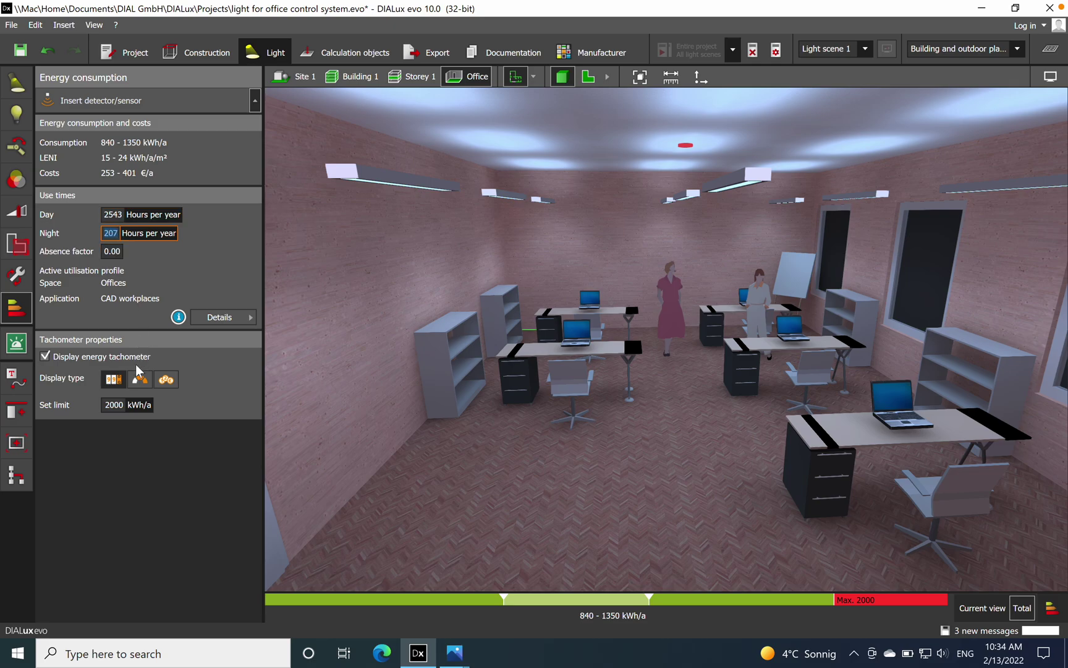
click(140, 379)
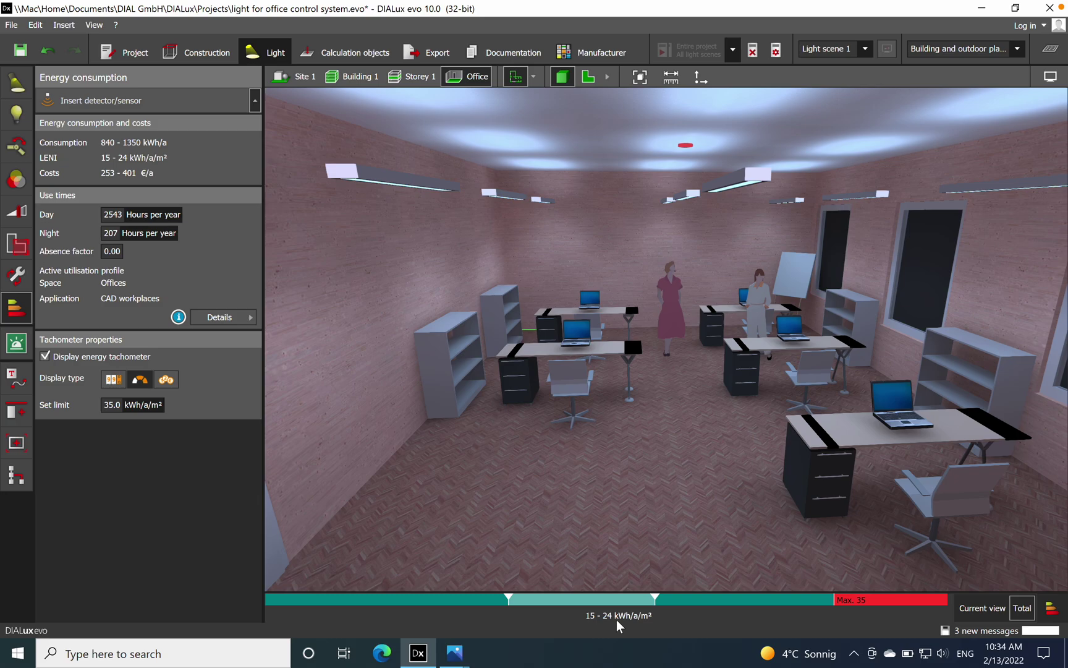
mouse_move(617, 625)
Set 4 luminaires along Y, making the TCS260 arrangement a 3 × 4 grid of 12
click(589, 76)
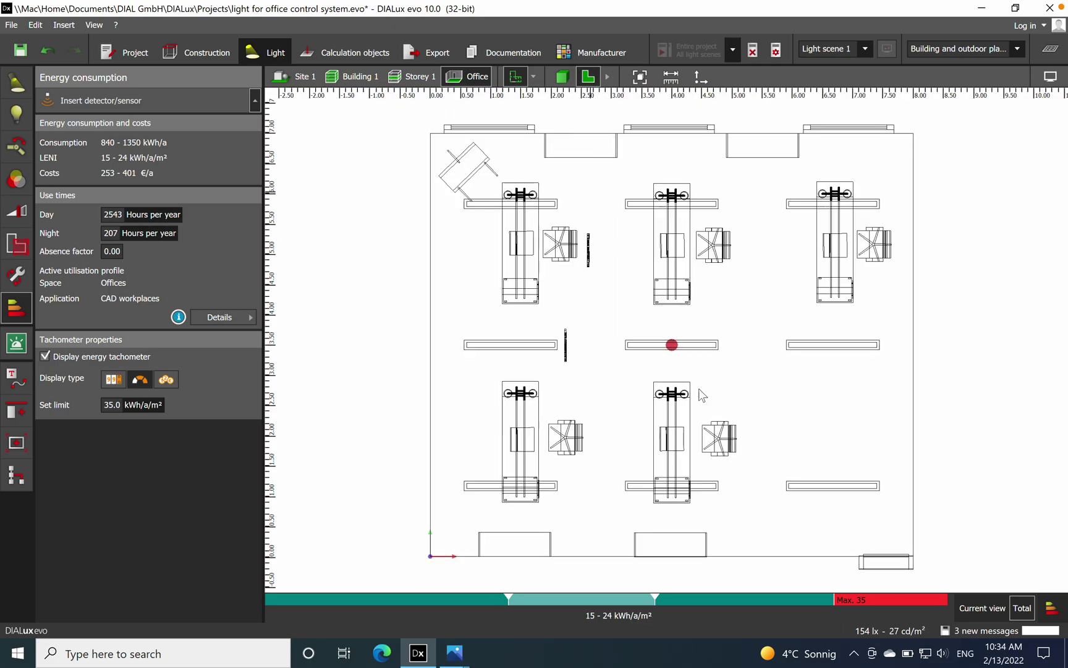
click(490, 350)
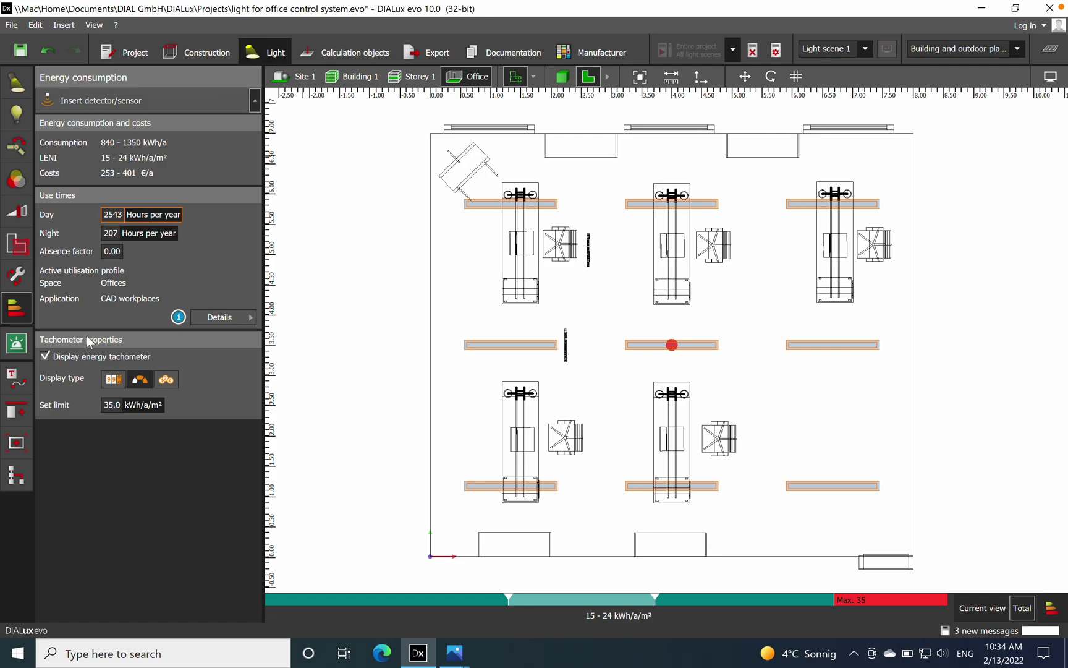
click(9, 84)
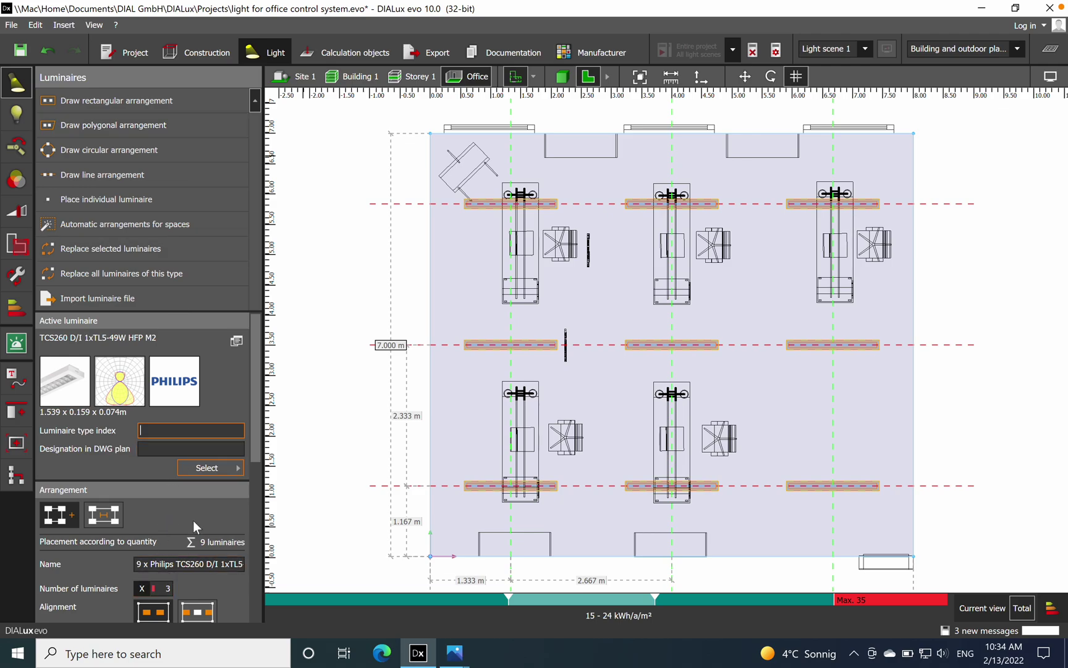
drag(258, 453, 254, 511)
click(173, 548)
key(BackSpace)
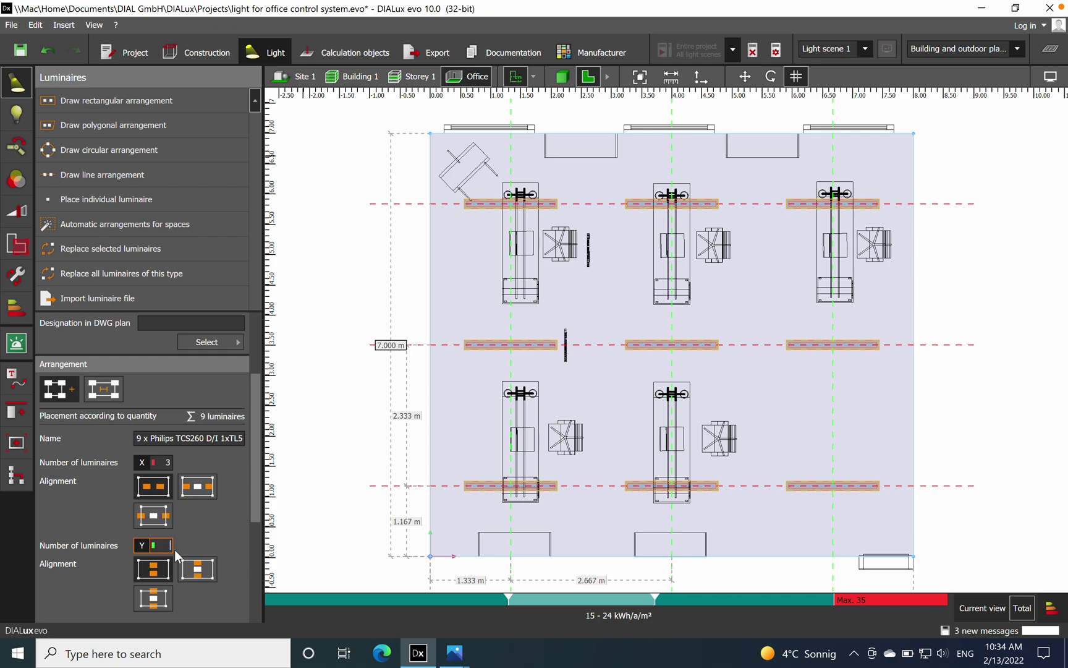
text(4)
key(Return)
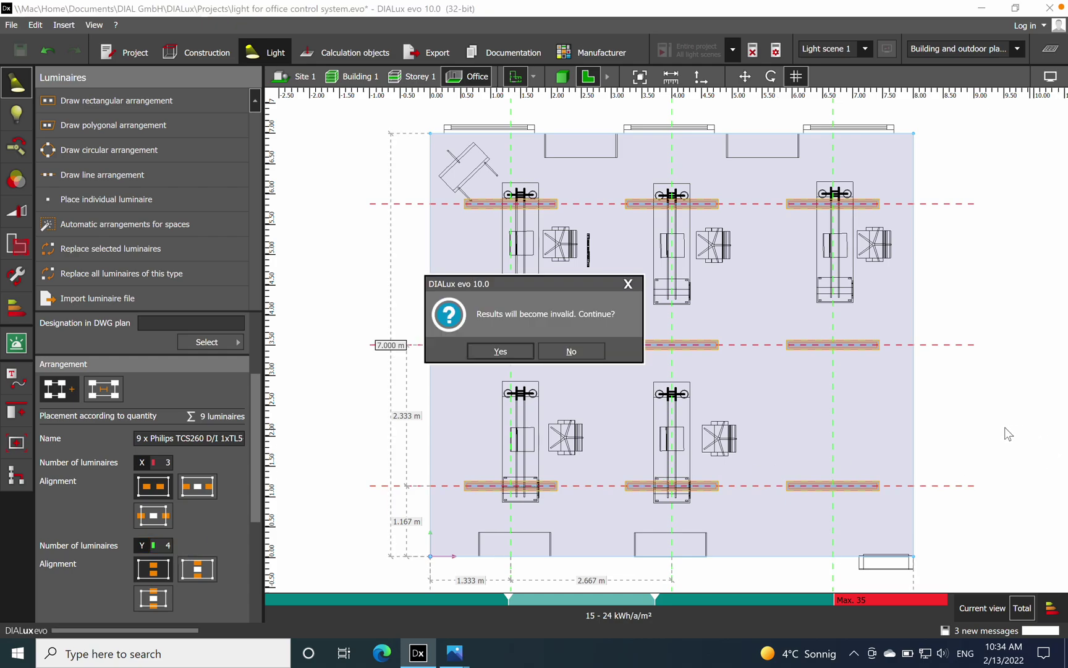
click(500, 351)
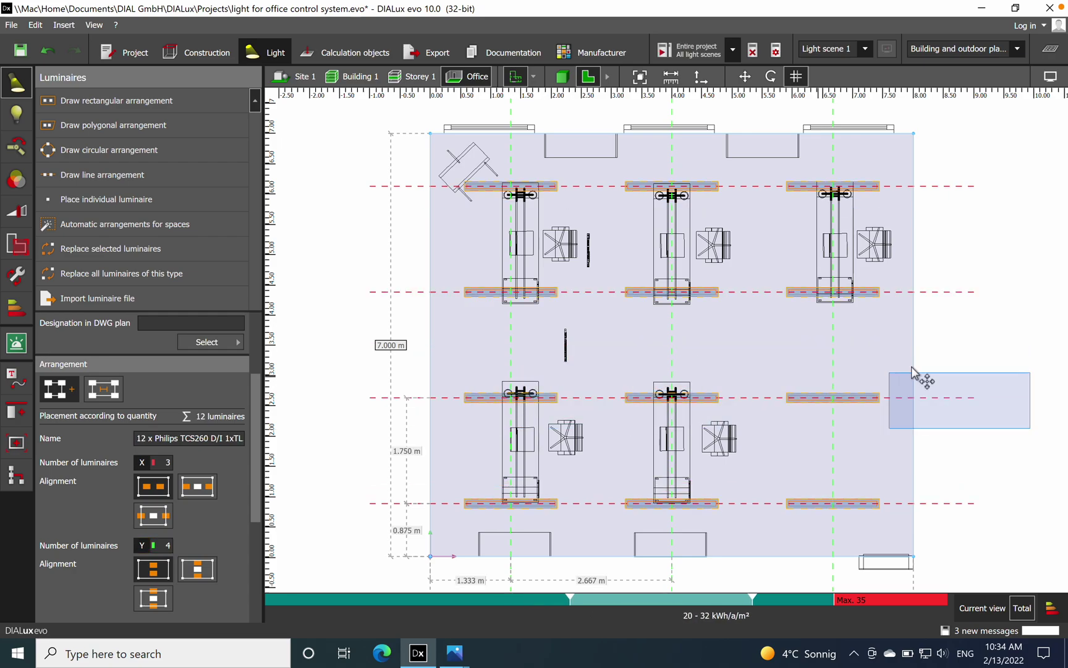
click(1009, 344)
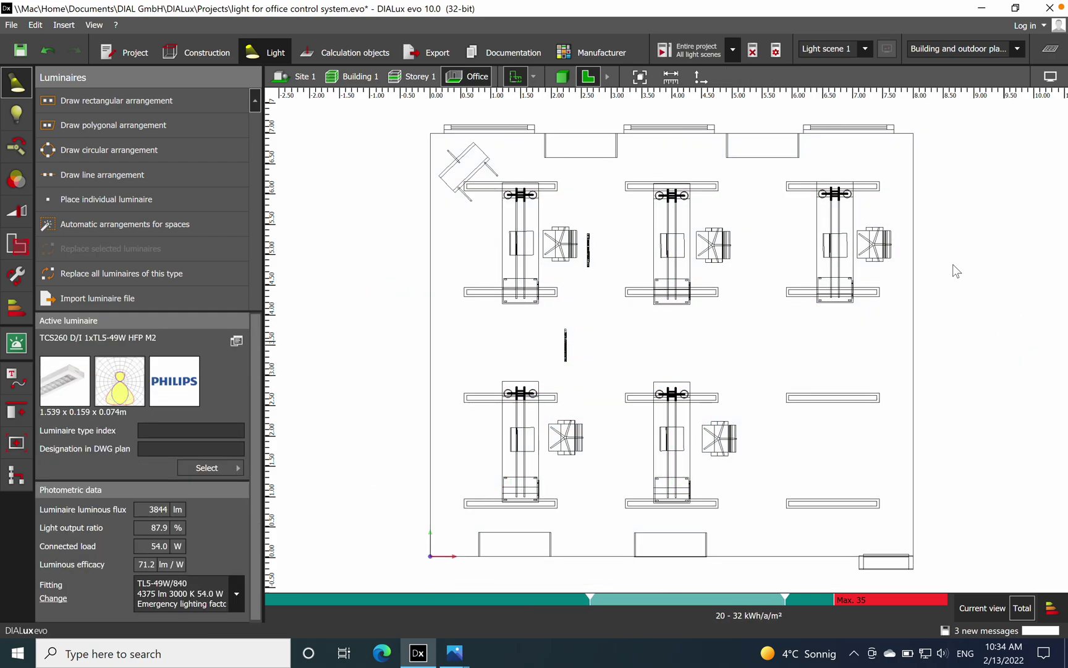
click(562, 77)
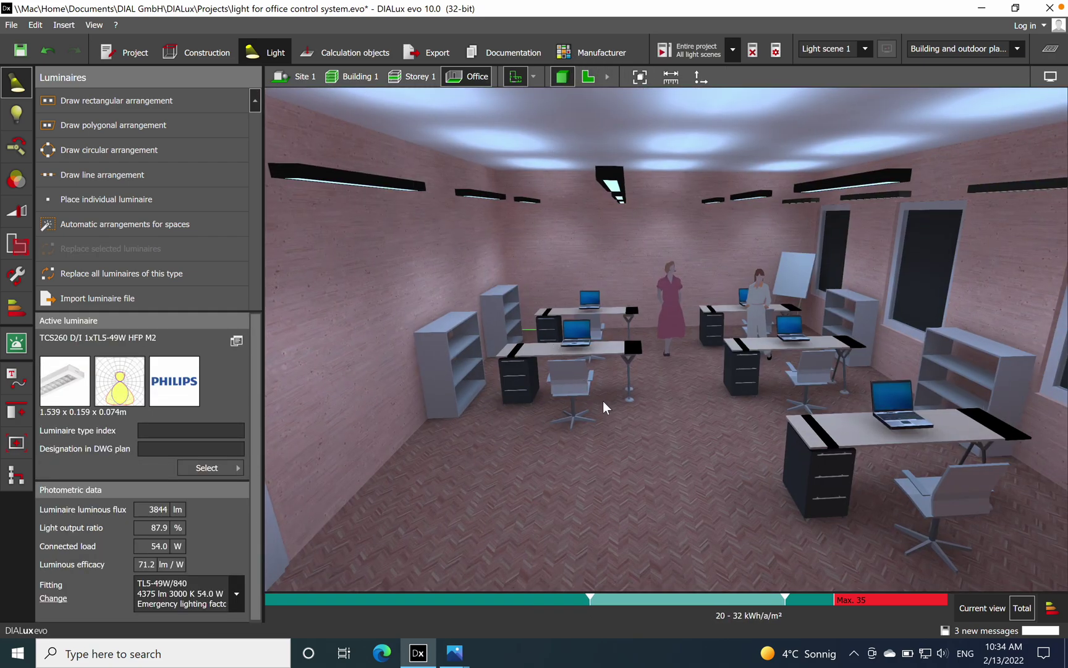
Calculate the 12-luminaire layout to 542 lx, hide the false-colour overlay and orbit the office
drag(605, 412, 606, 419)
click(688, 50)
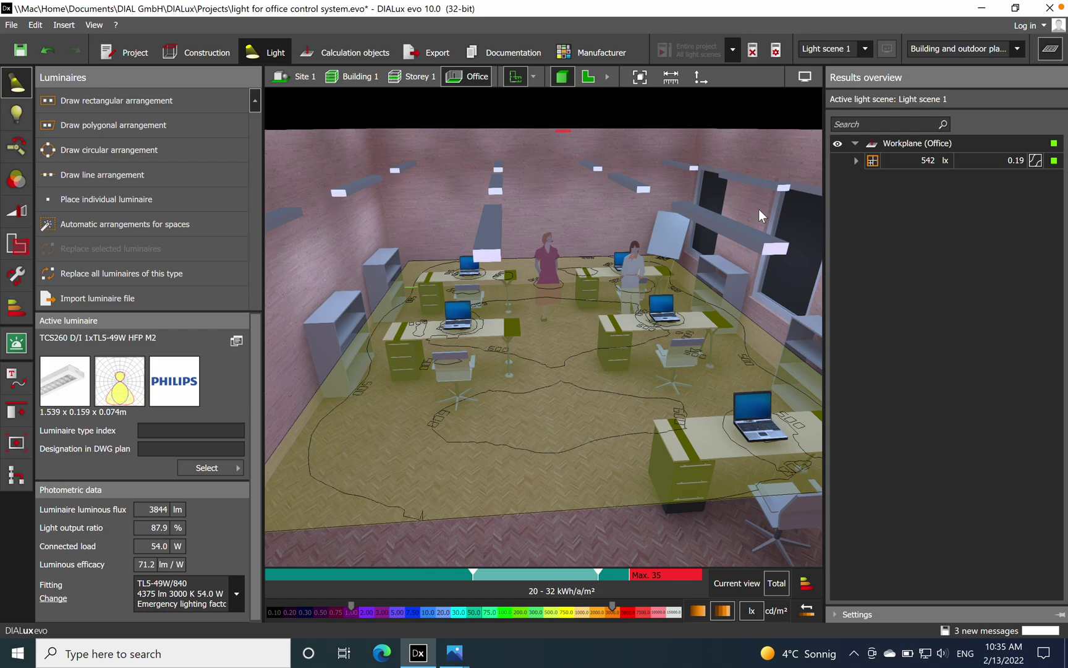
click(1050, 49)
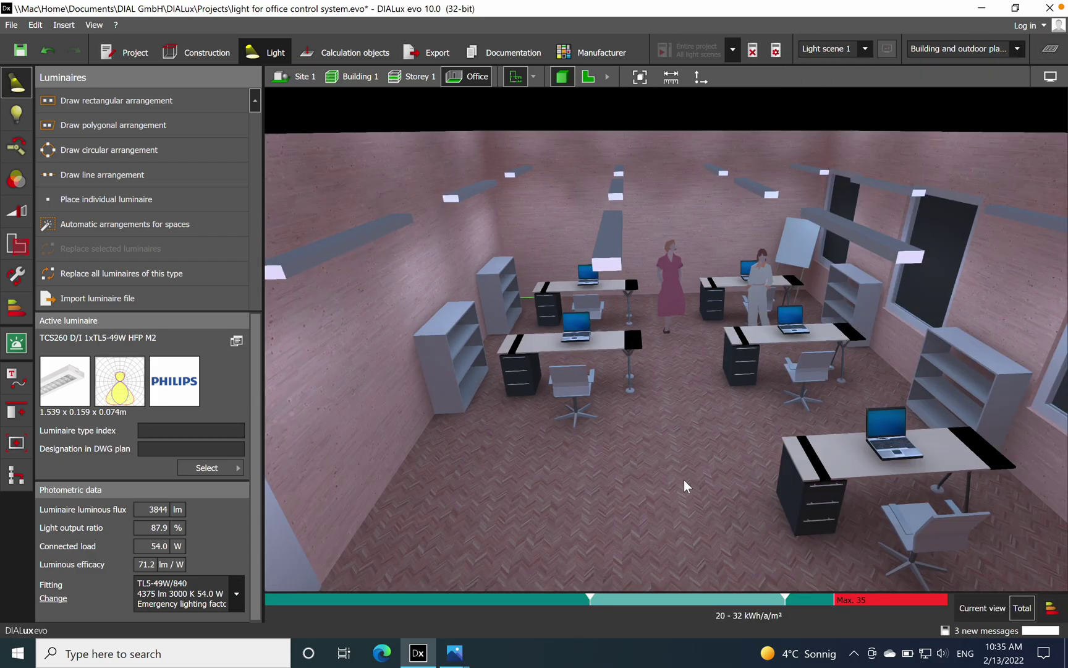
right_drag(684, 480, 729, 478)
scroll(711, 463, up, 2)
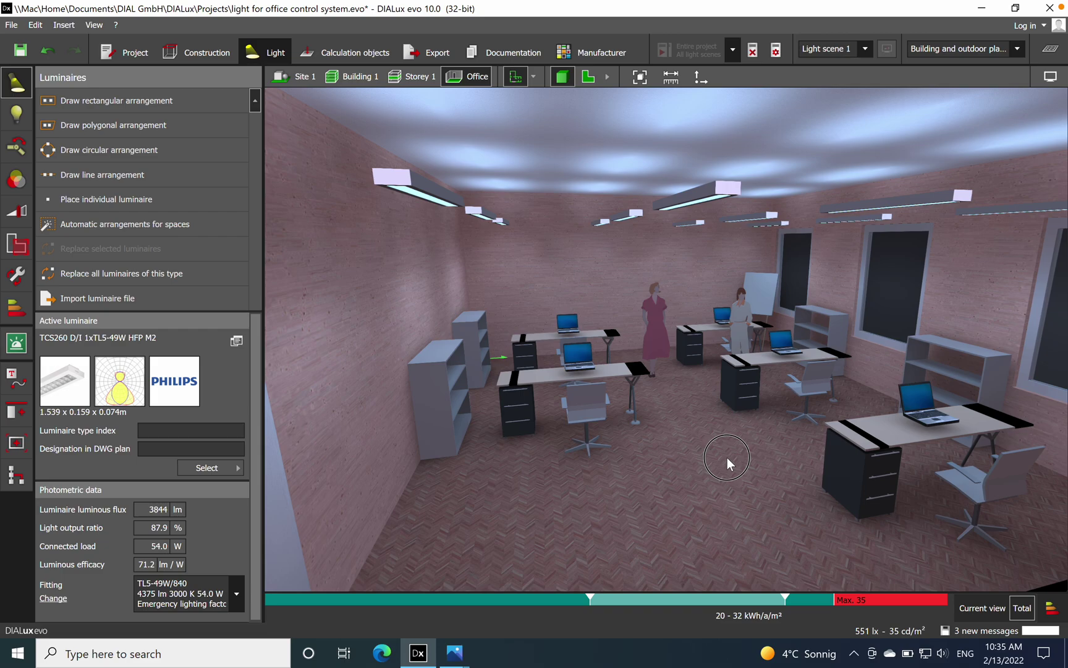
right_drag(727, 457, 698, 417)
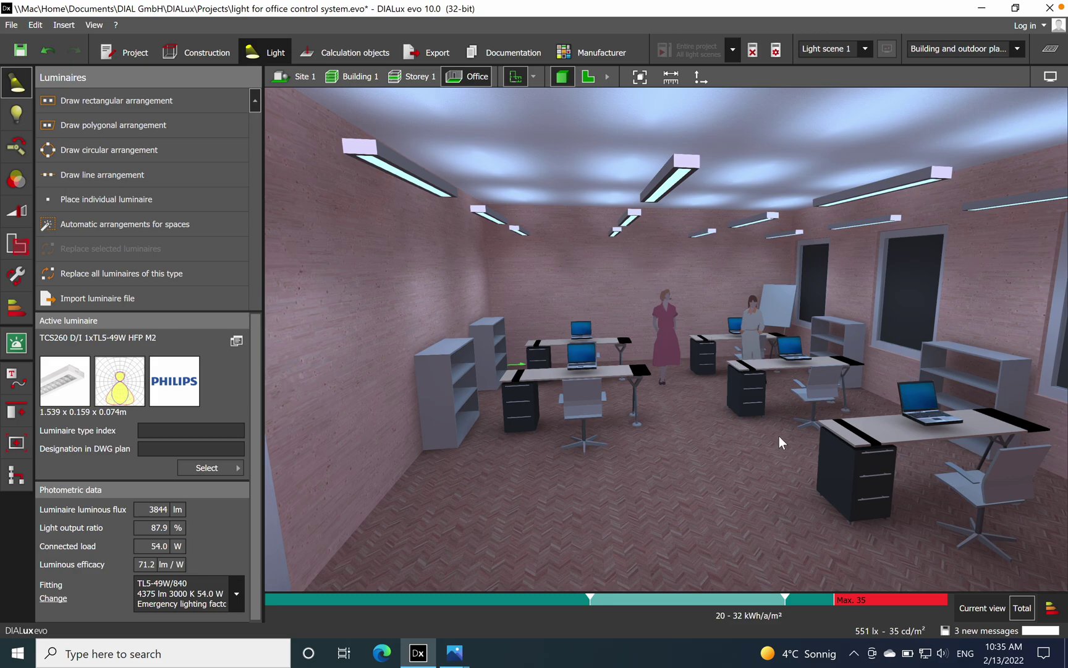
middle_drag(778, 430, 815, 421)
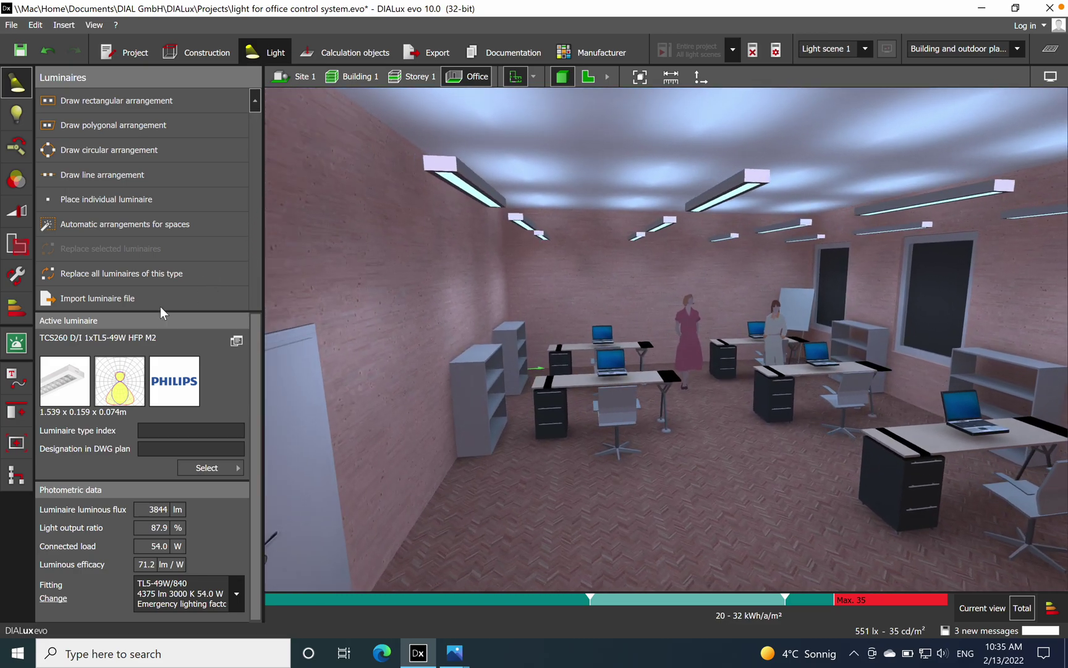
Compare the tachometer's kWh, LENI and euro cost readings, ending on 1100–1800 kWh/a
click(13, 305)
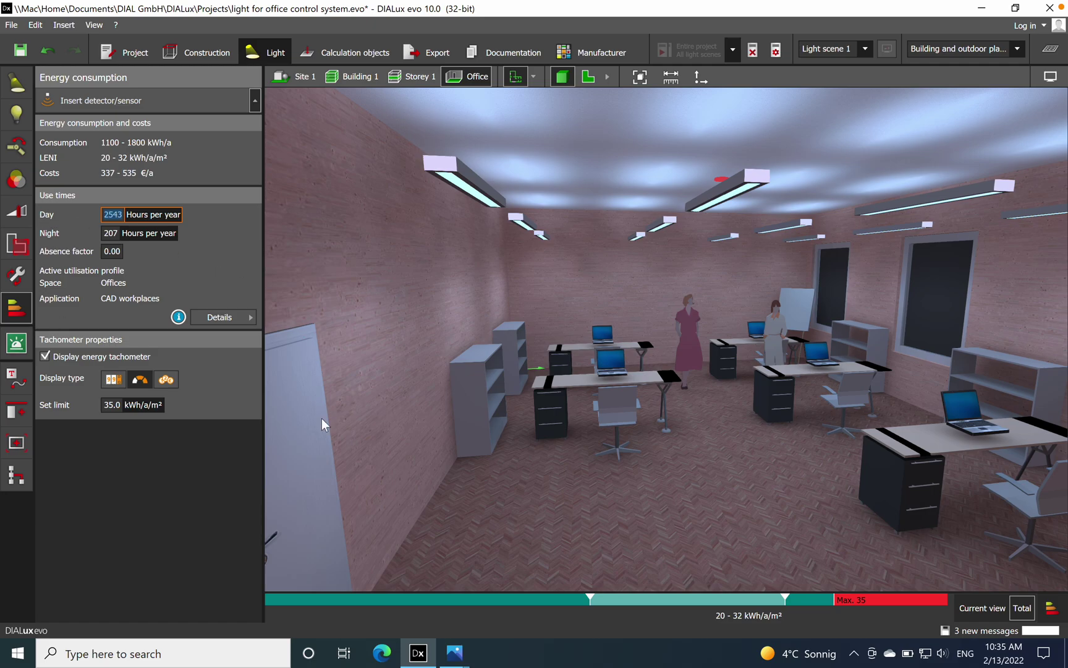
click(112, 383)
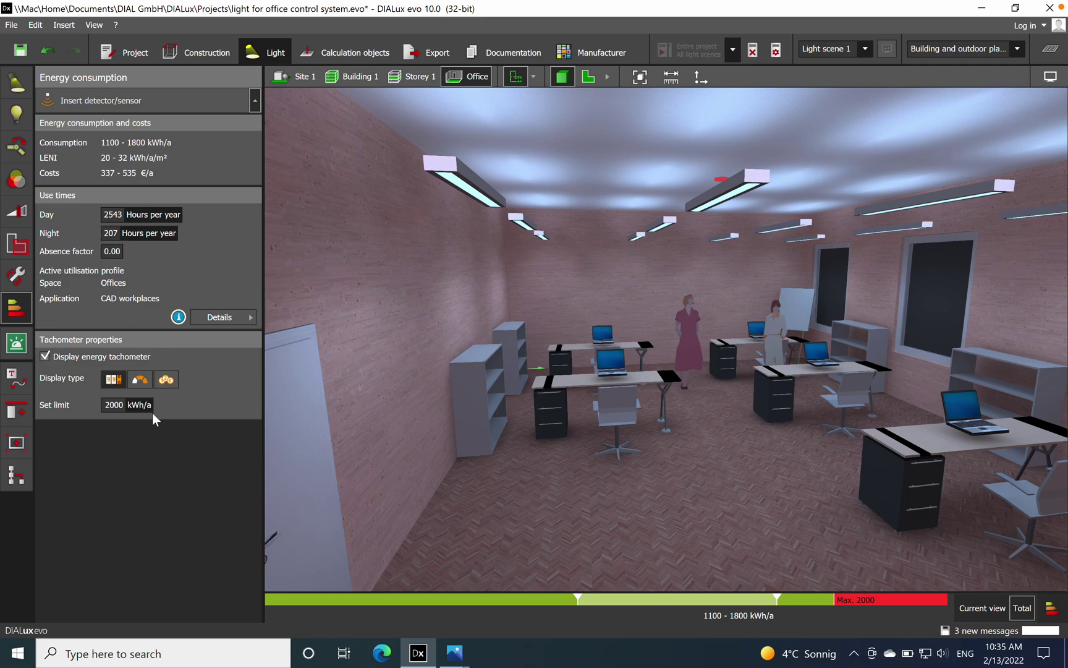
click(136, 382)
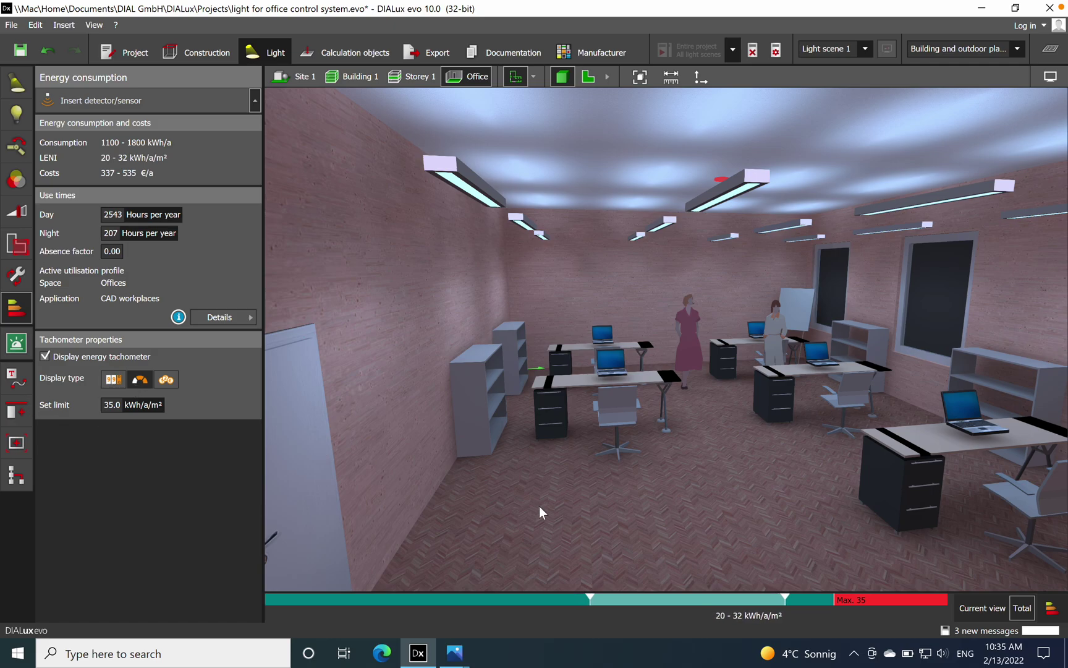
click(161, 381)
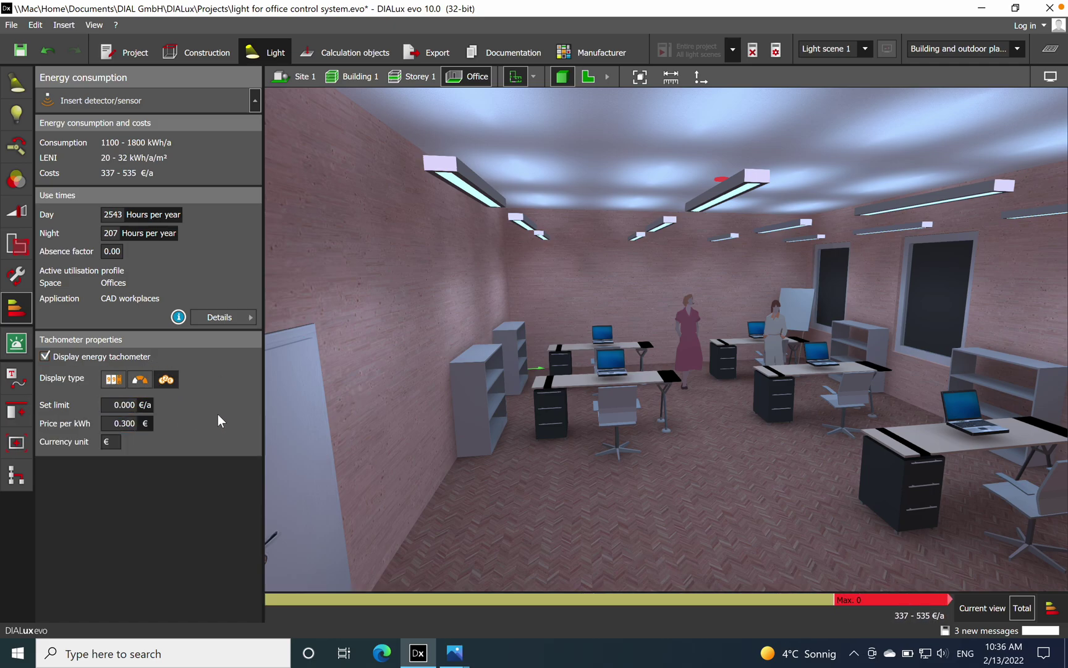
click(141, 380)
click(114, 381)
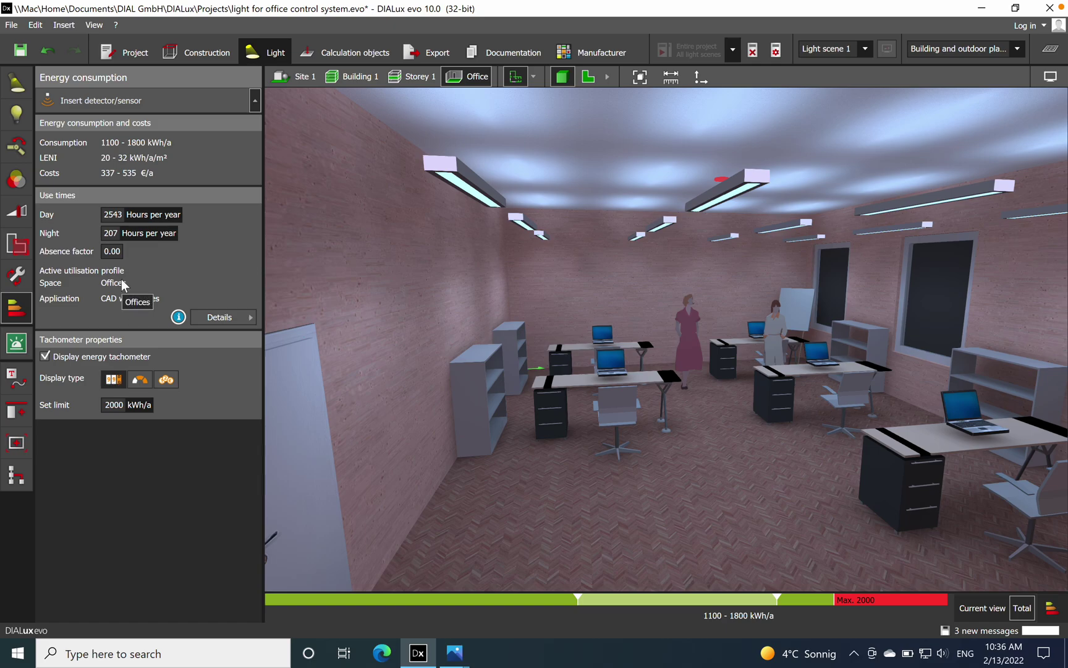
scroll(477, 384, down, 3)
right_drag(476, 384, 683, 411)
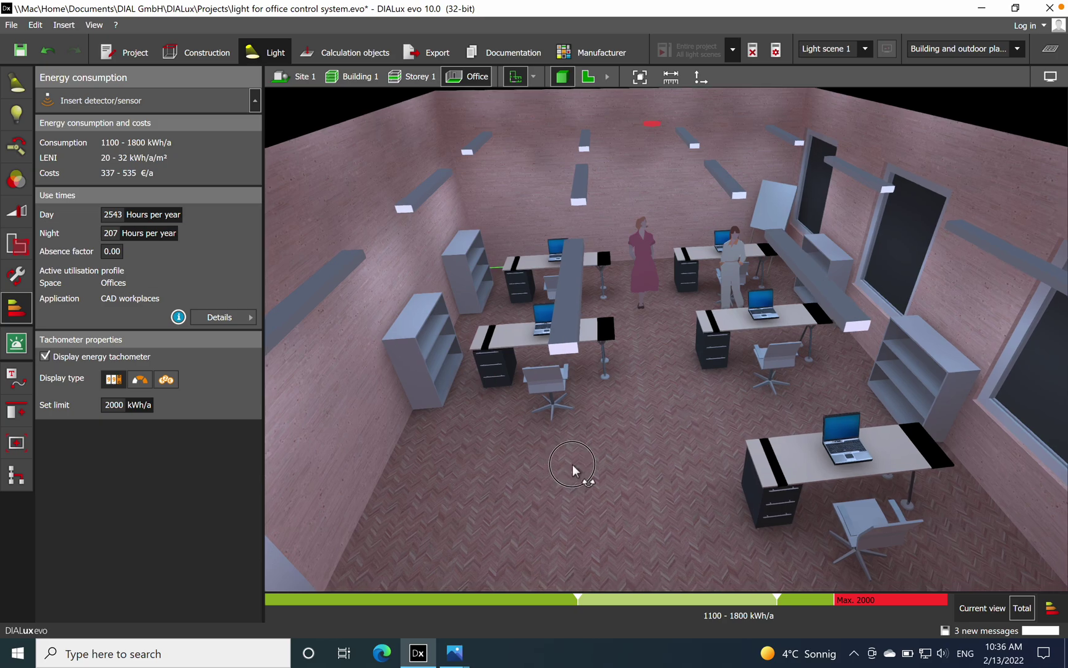
right_drag(580, 463, 516, 445)
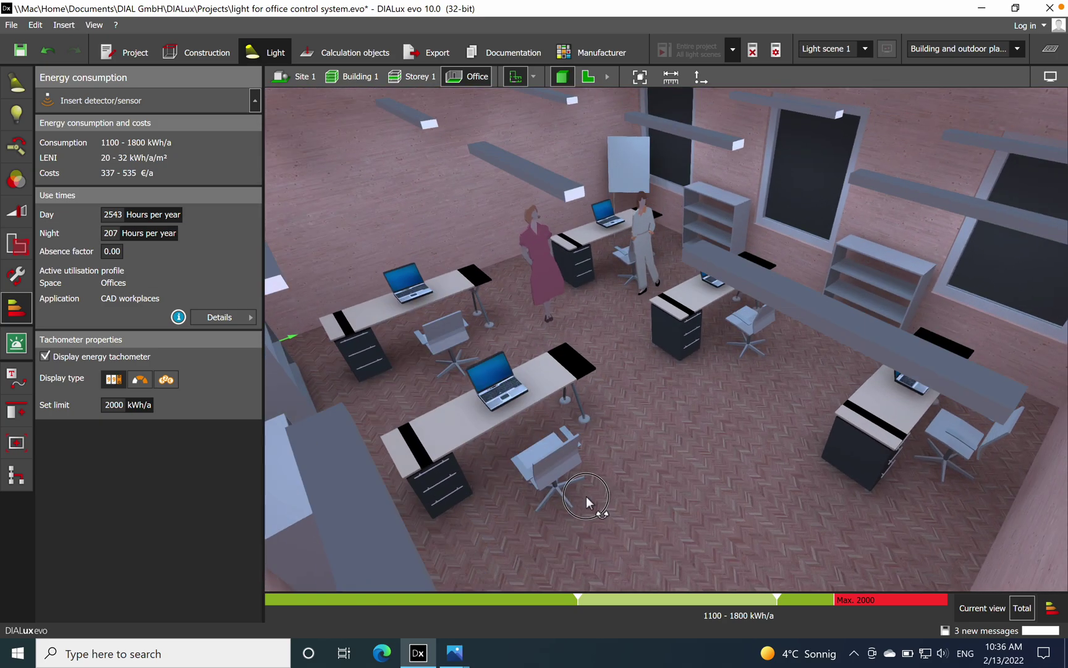
middle_drag(584, 496, 538, 462)
scroll(499, 435, up, 3)
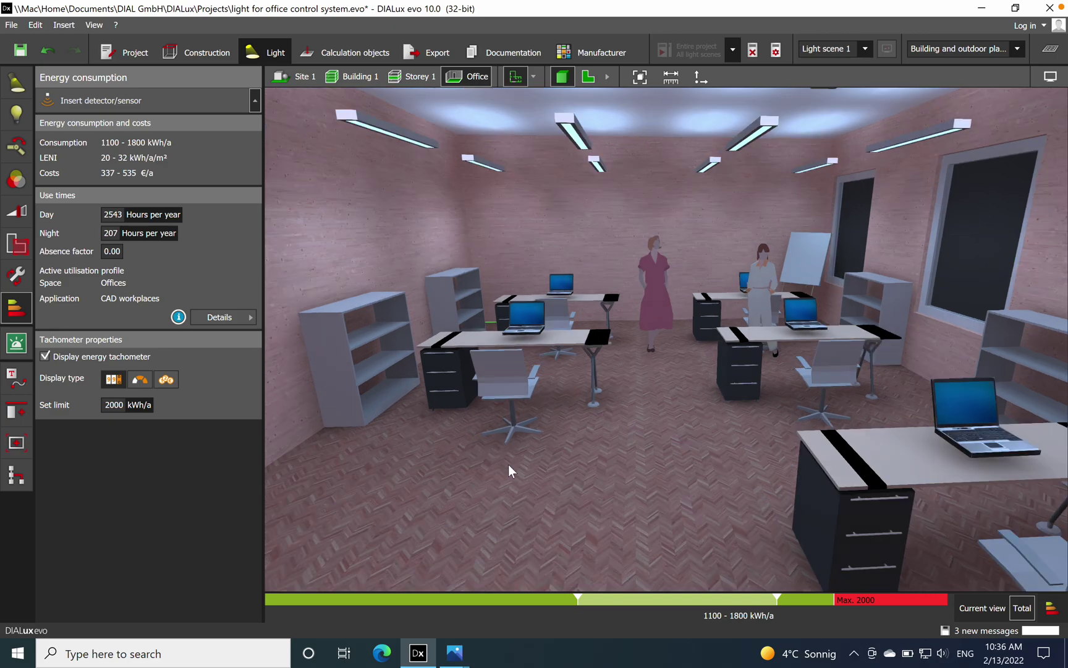
middle_drag(518, 463, 538, 468)
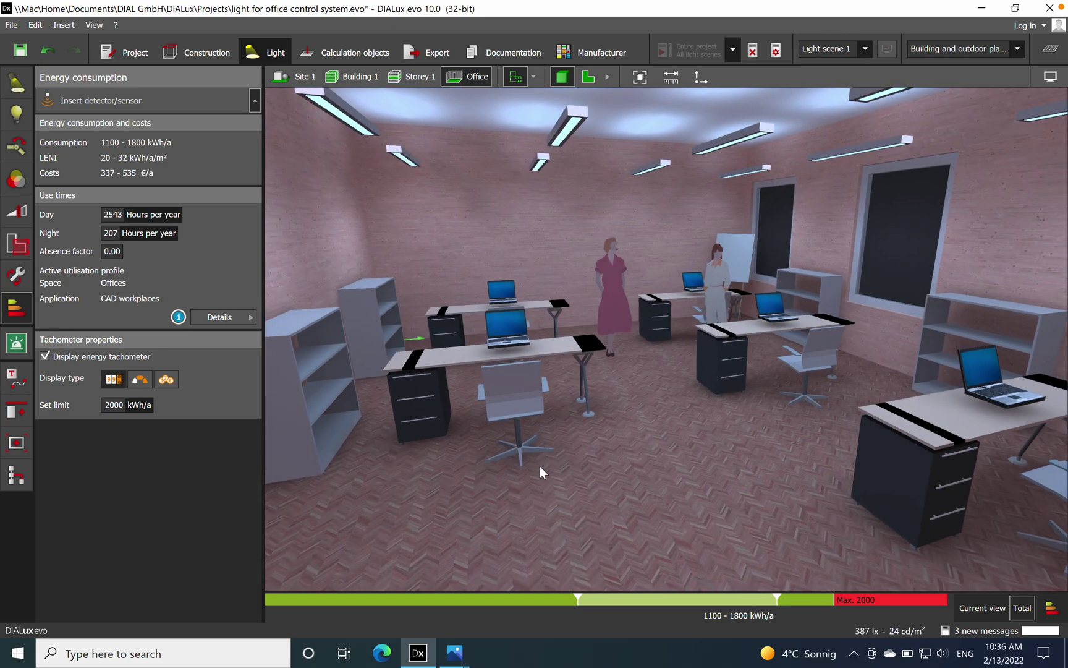